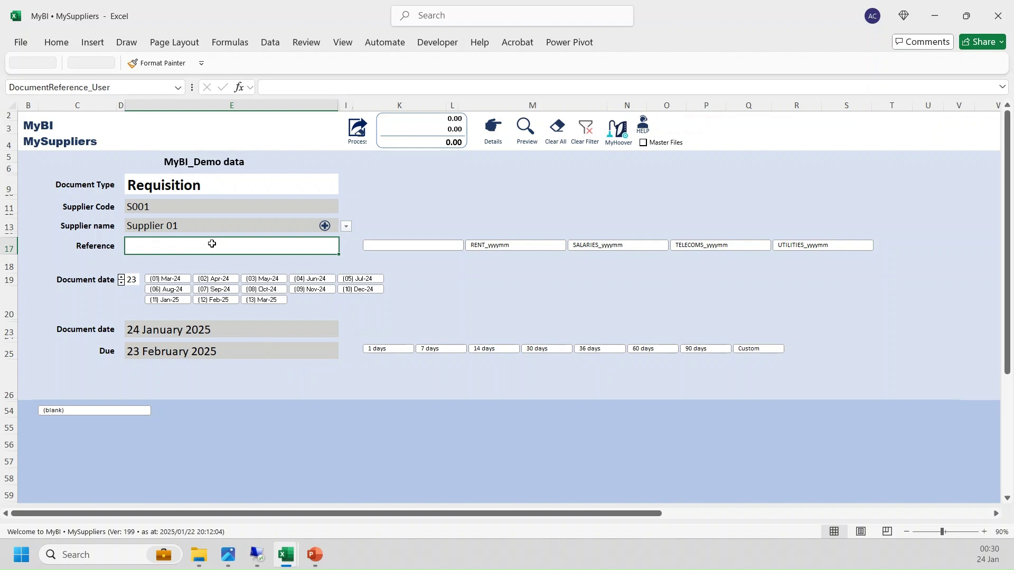
Enter "Cleaning materials" as the requisition's reference.
text(Cleaning mate)
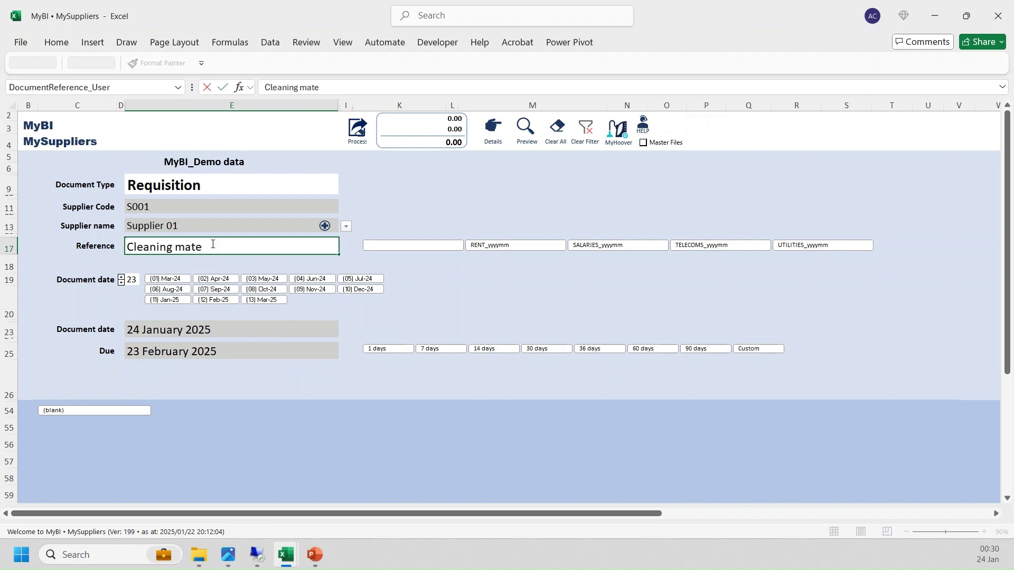
text(rials)
key(Return)
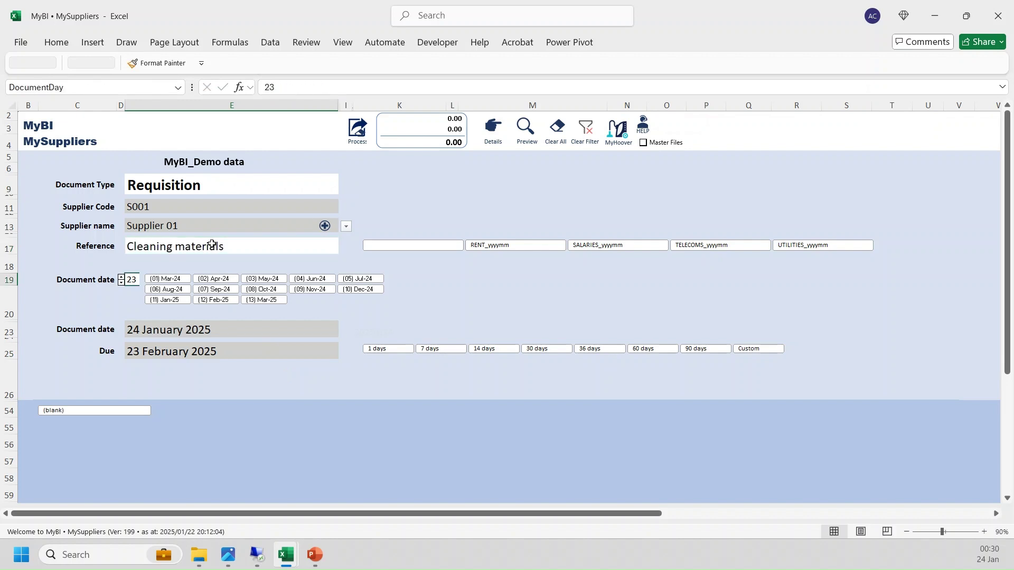
Set the document date to 23 January 2025 with 7-day terms and open the requisition's line details.
click(121, 285)
click(121, 278)
click(429, 348)
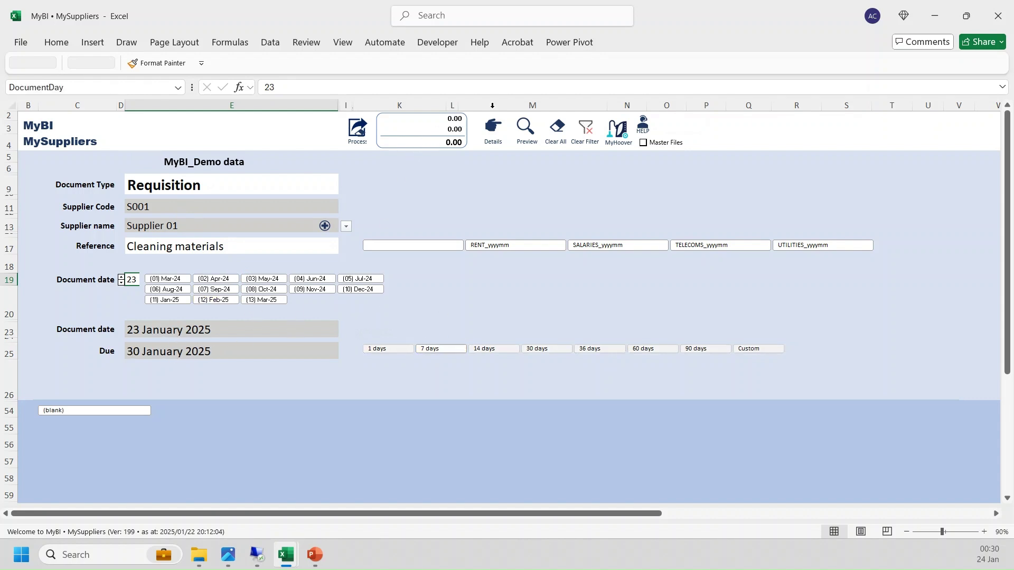
click(493, 131)
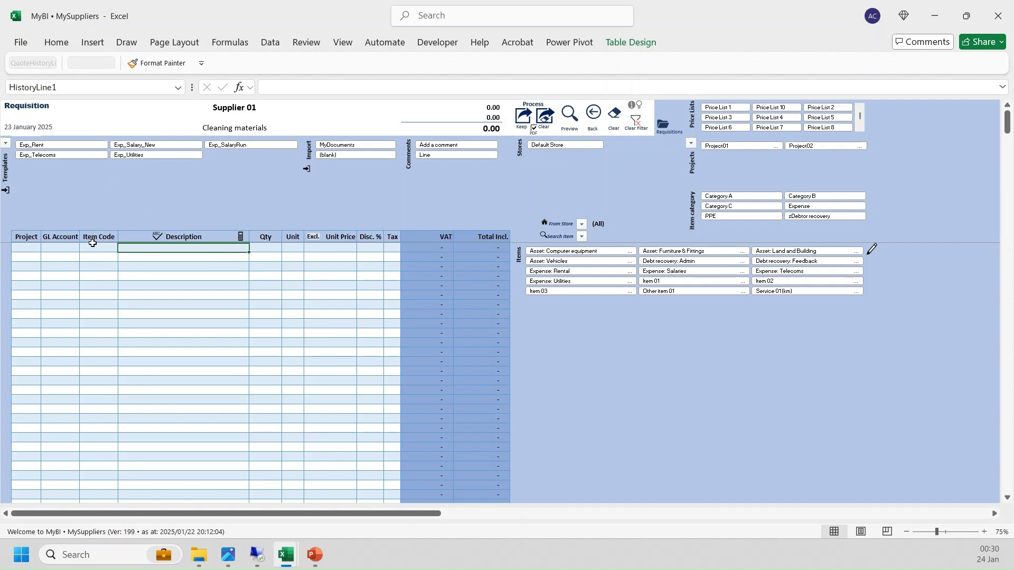
Try entering GL account 3250000 on the first requisition line.
click(69, 248)
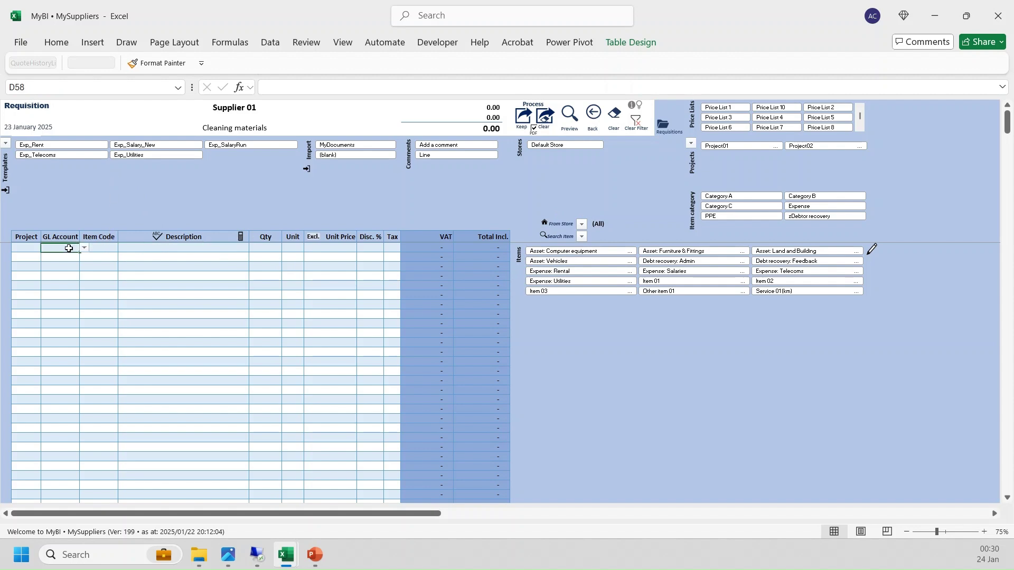
click(105, 249)
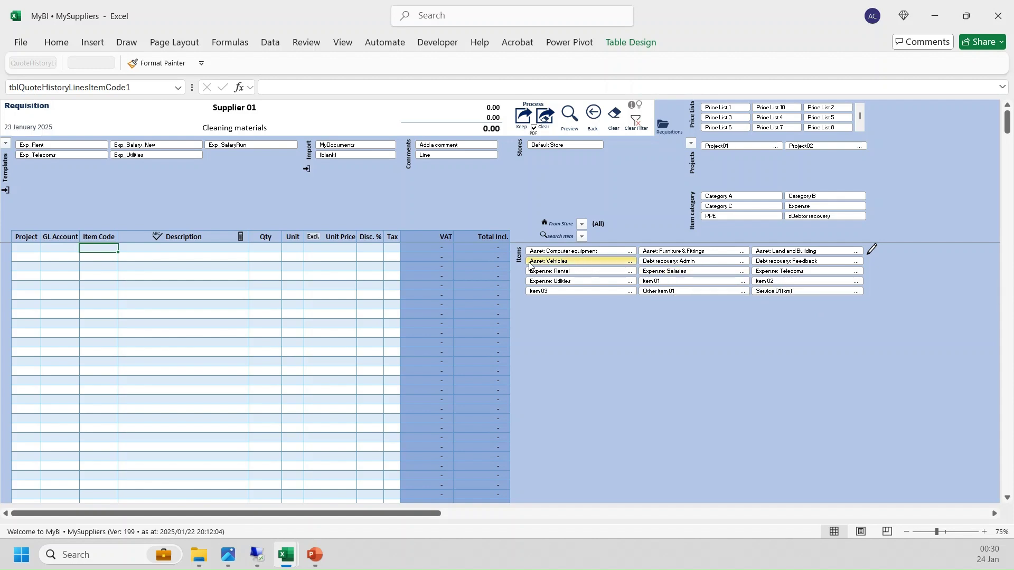
click(62, 252)
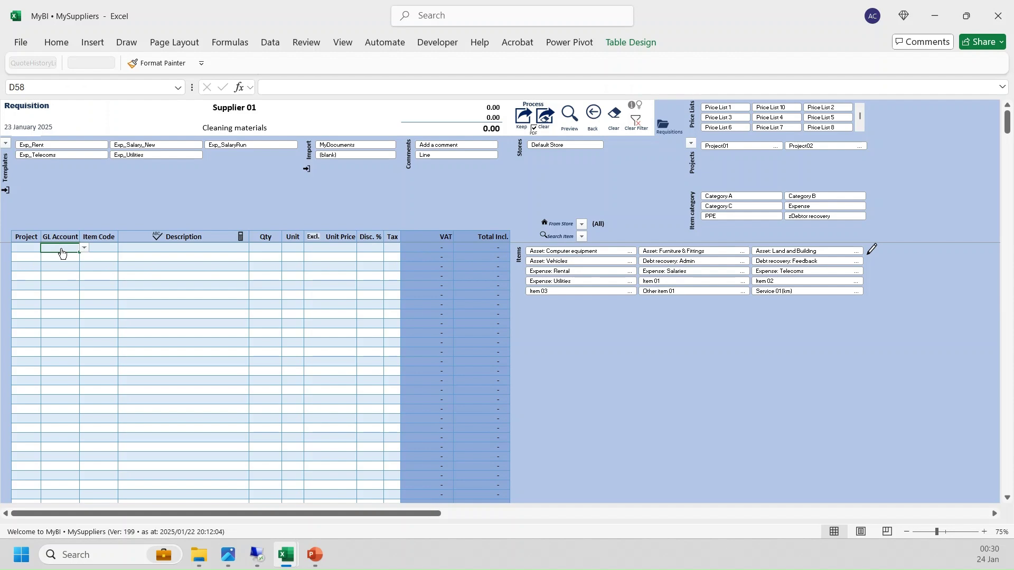
text(325)
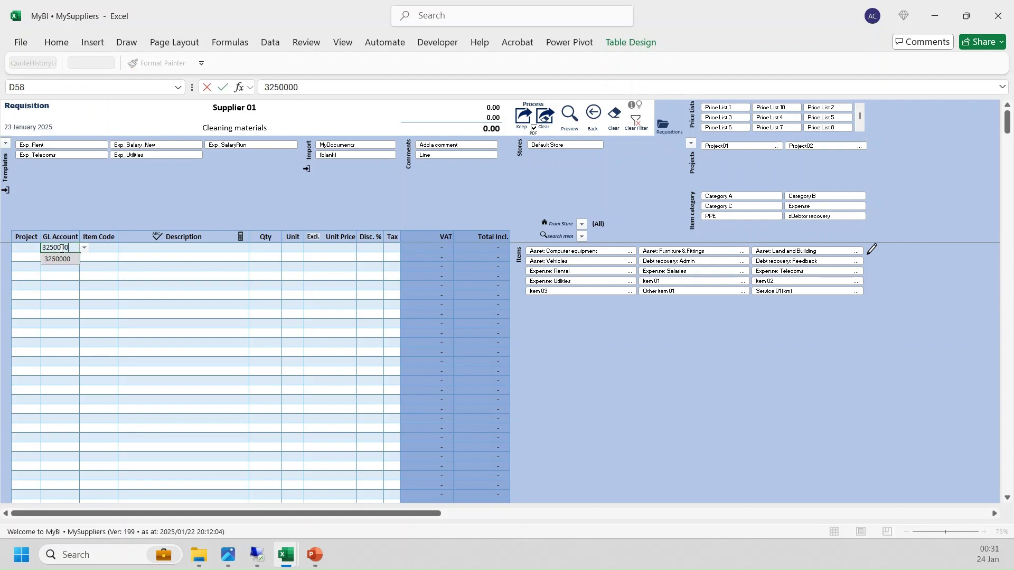
text(0000)
key(Tab)
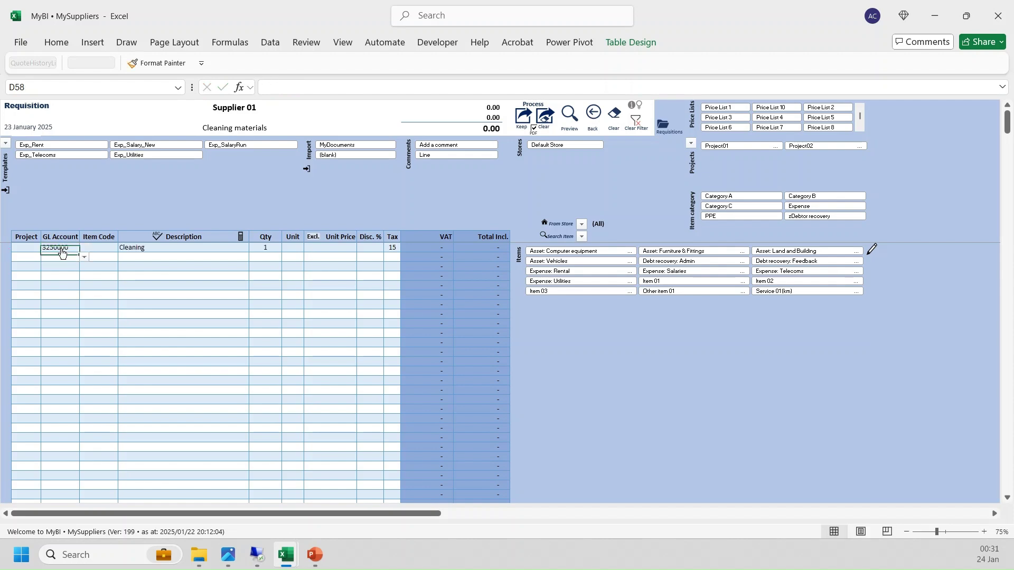
Delete the GL account from the first line and clear the requisition lines.
click(60, 249)
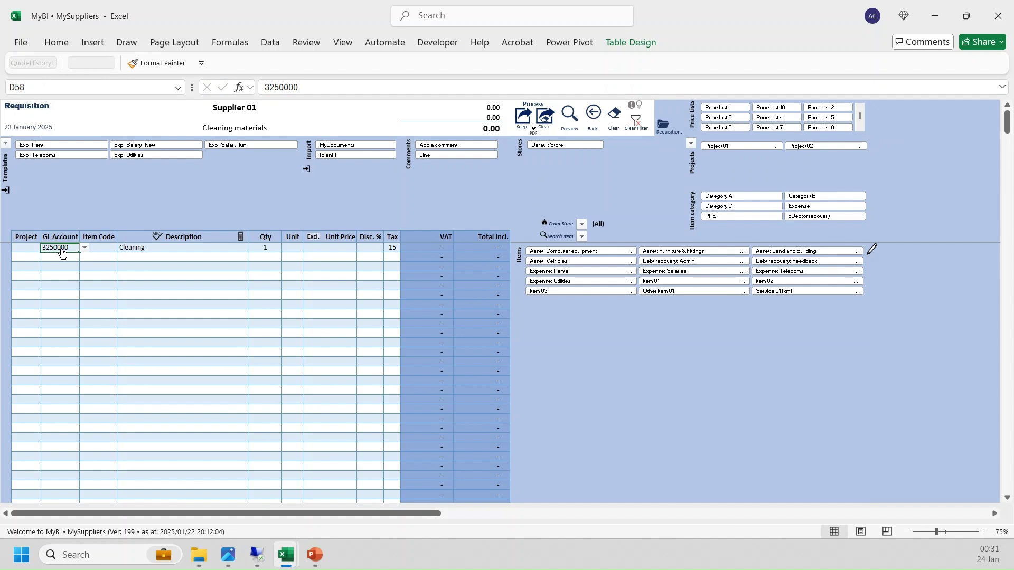
key(Delete)
click(129, 247)
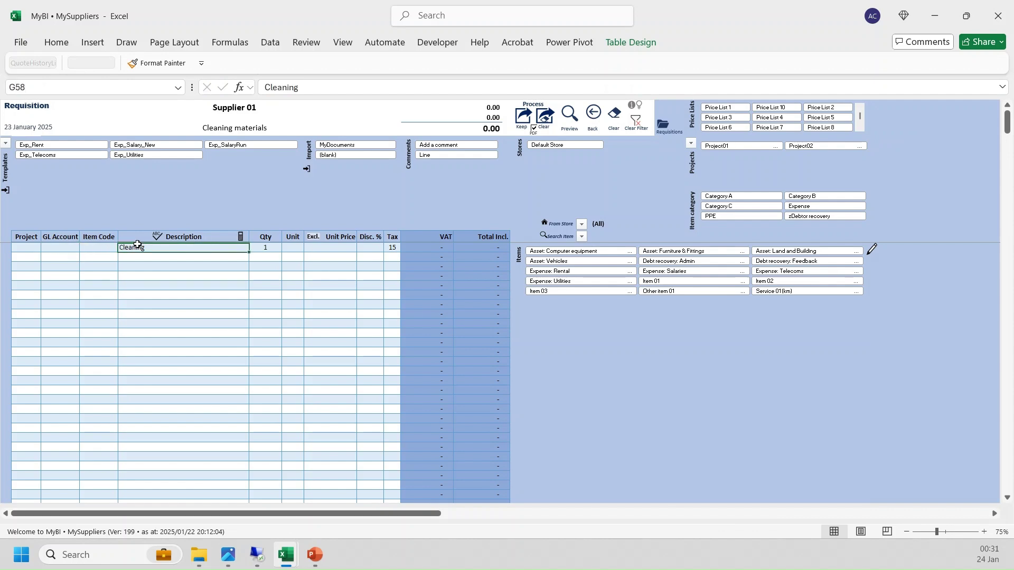
click(602, 115)
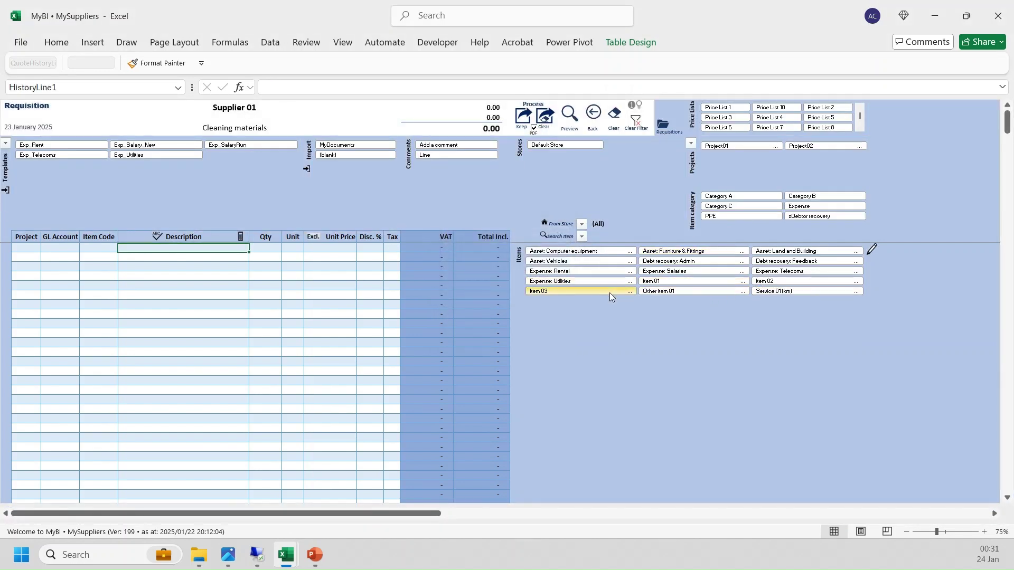
Add Other item 01 as the first requisition line and change its description to "Soap".
click(684, 290)
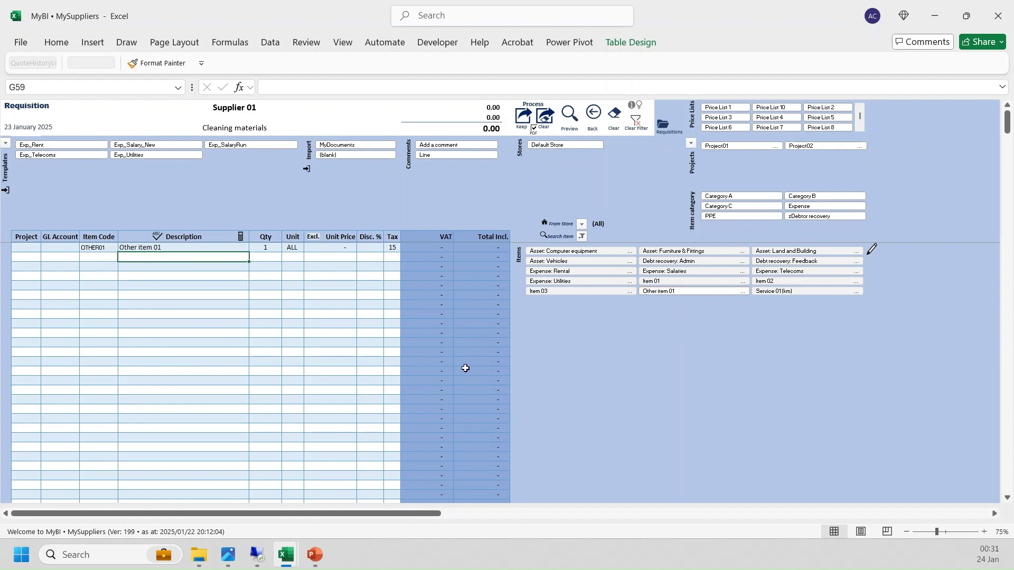
click(164, 248)
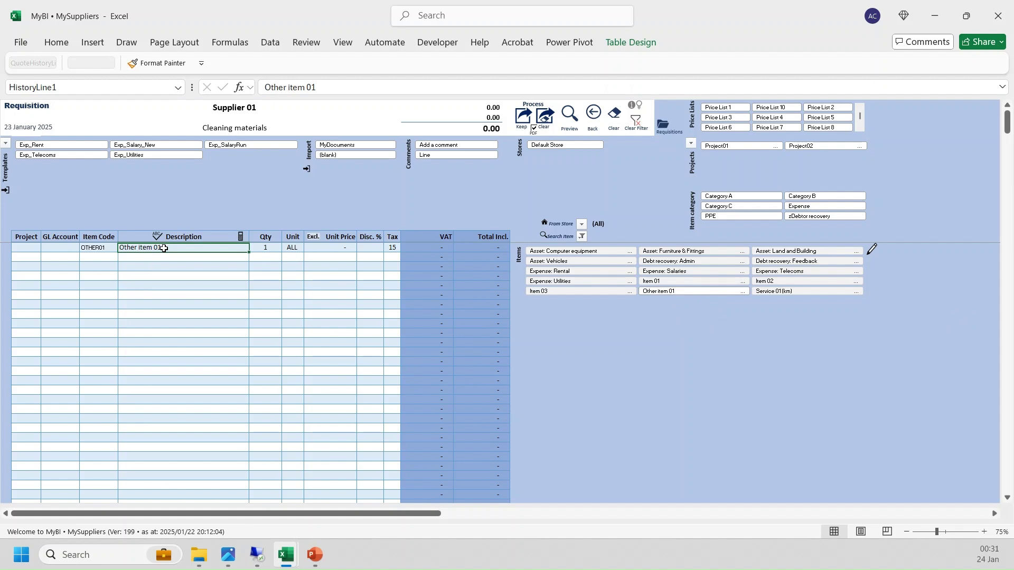
text(Soap)
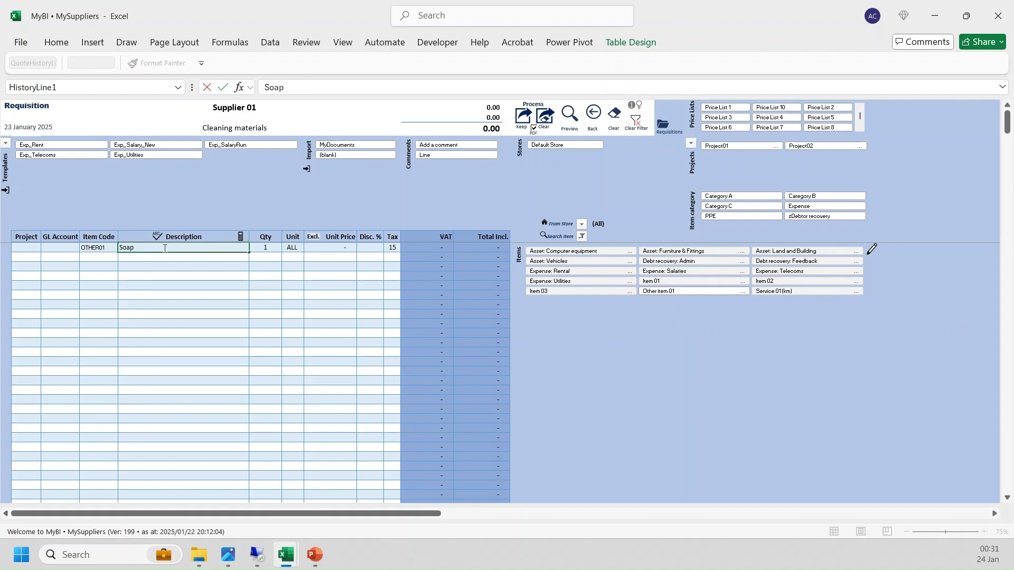
key(Tab)
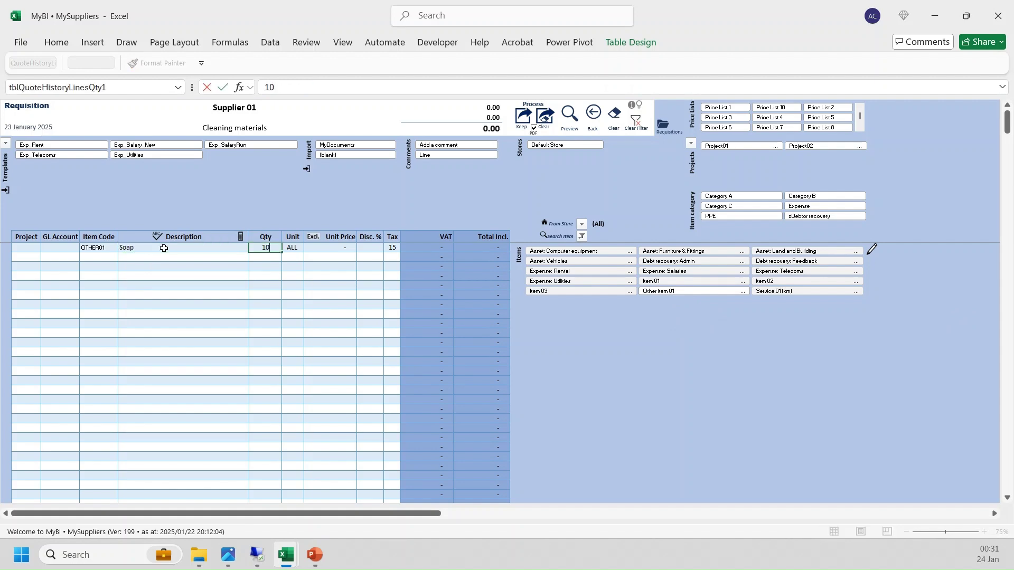
Set the Soap line's quantity to 10, its unit to BAR and its unit price to 30.
text(10)
key(Tab)
text(BAR)
key(Tab)
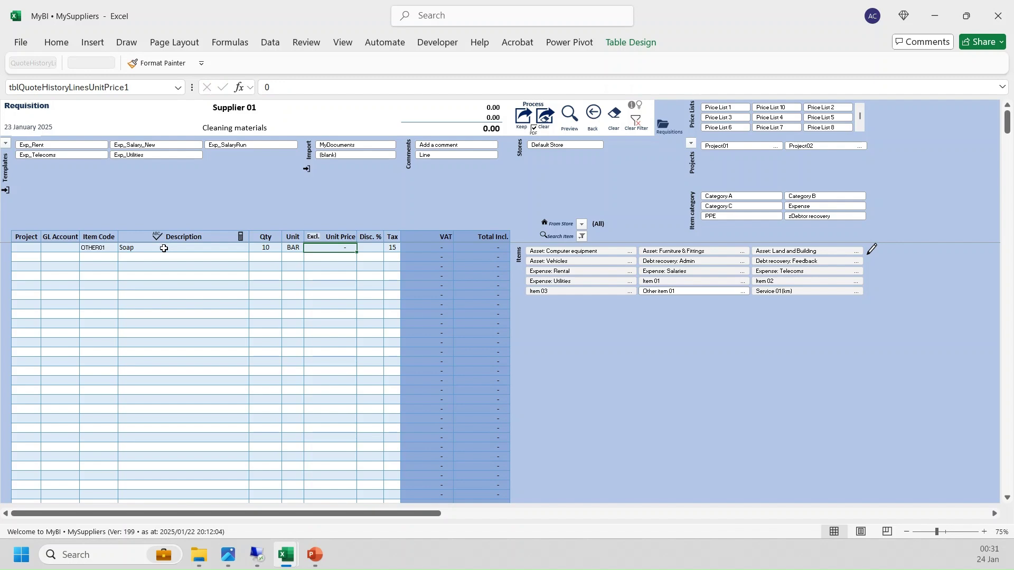
text(30)
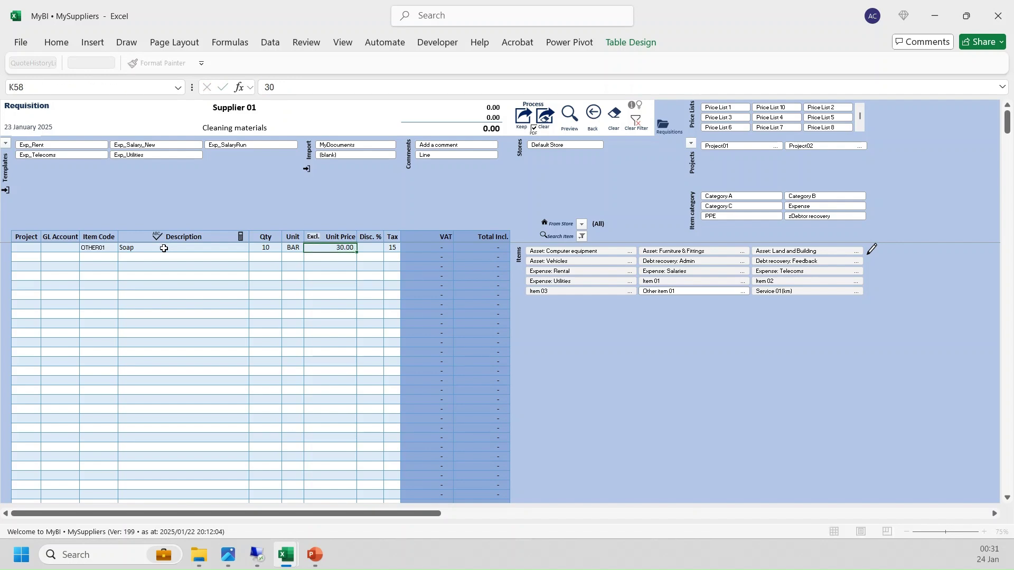
key(Tab)
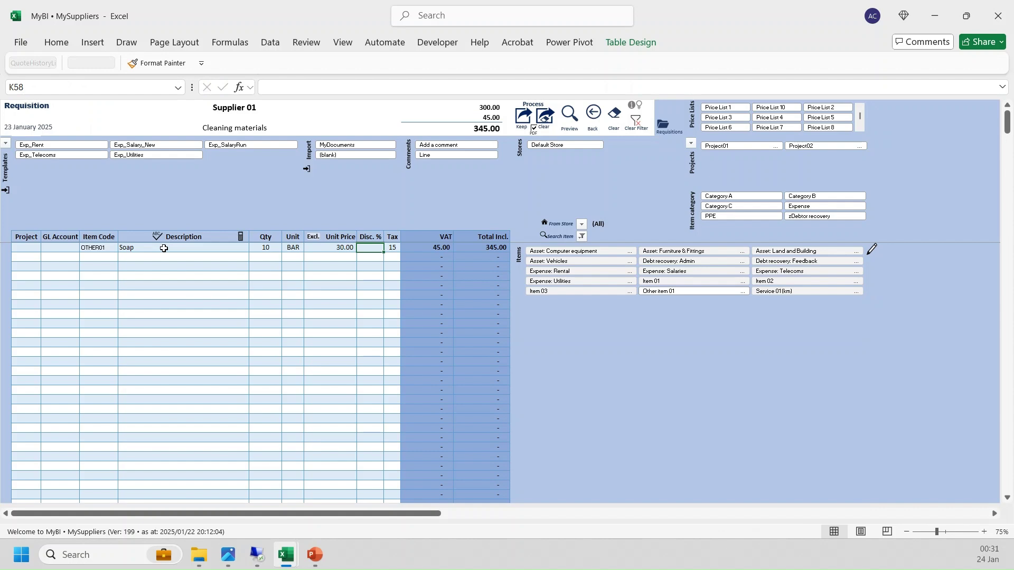
Add Other item 01 as a second requisition line and describe it as "Soap type 2".
key(Return)
key(Tab)
key(Tab)
key(Tab)
click(672, 288)
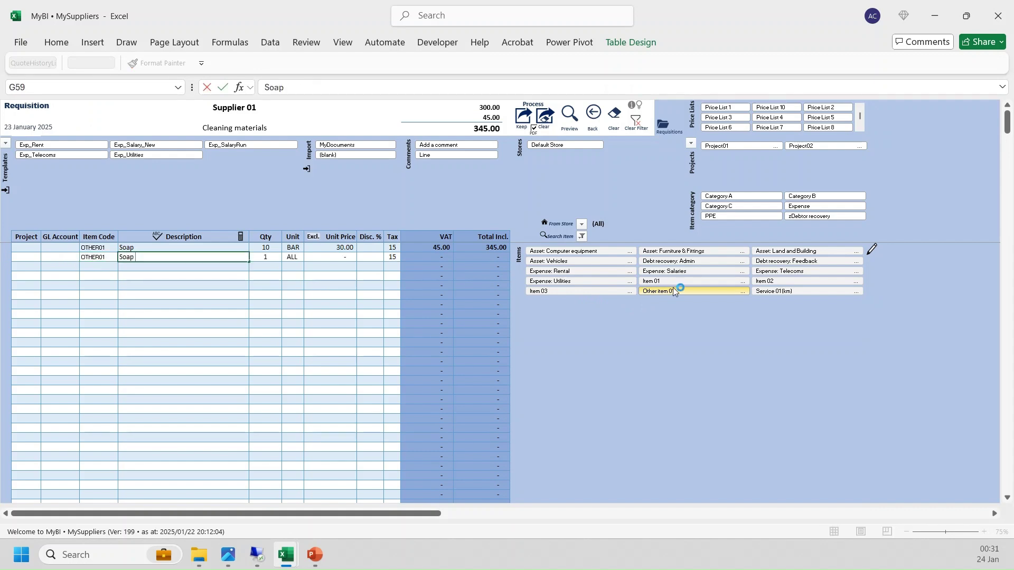
text(type 2)
key(Tab)
Set the Soap type 2 line's quantity to 100, its unit to L and its unit price to 60.
text(100)
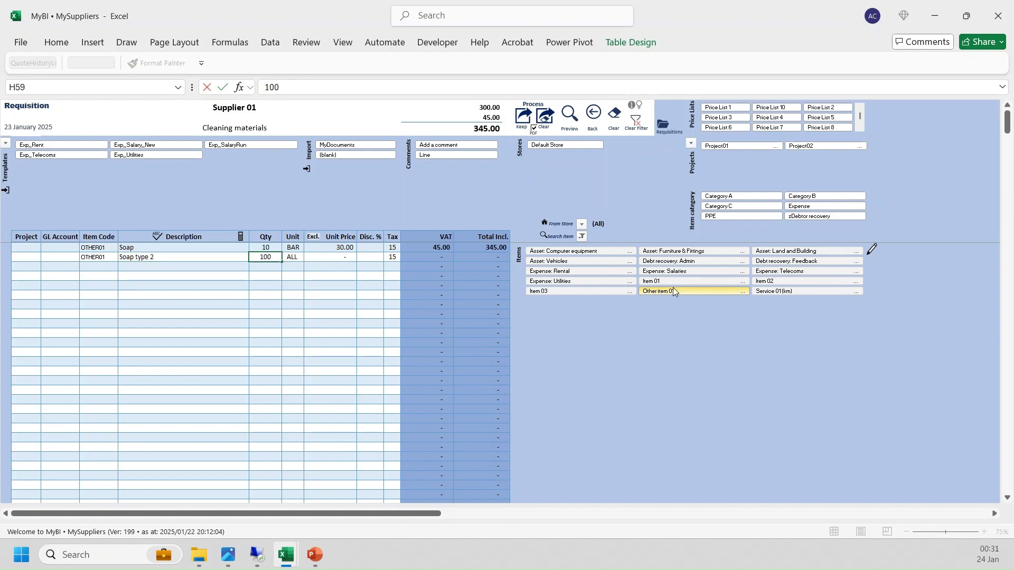
key(Tab)
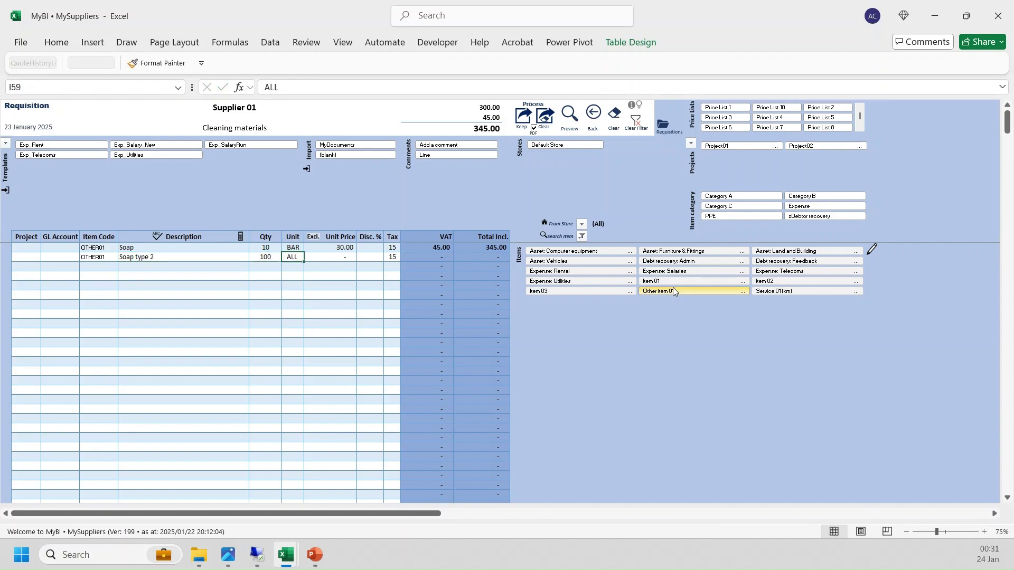
text(L)
key(Tab)
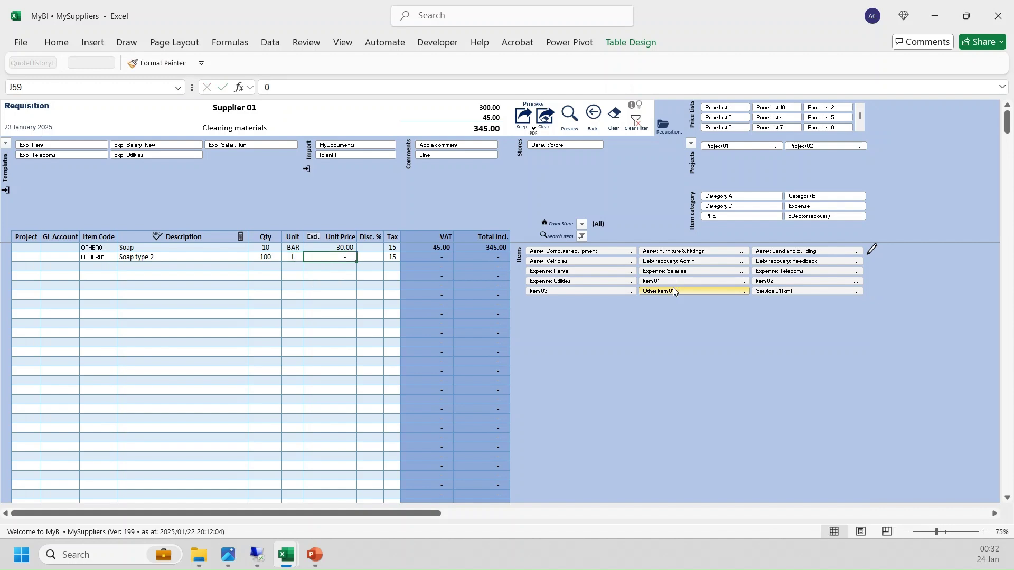
text(60)
key(Tab)
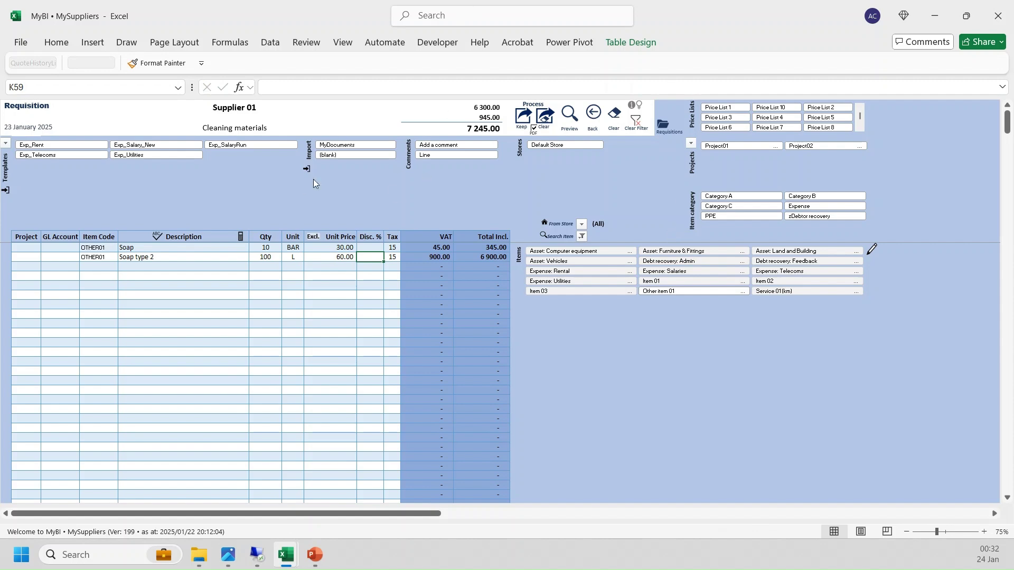
Process the Supplier 01 requisition to a file using the option that clears the form.
click(544, 112)
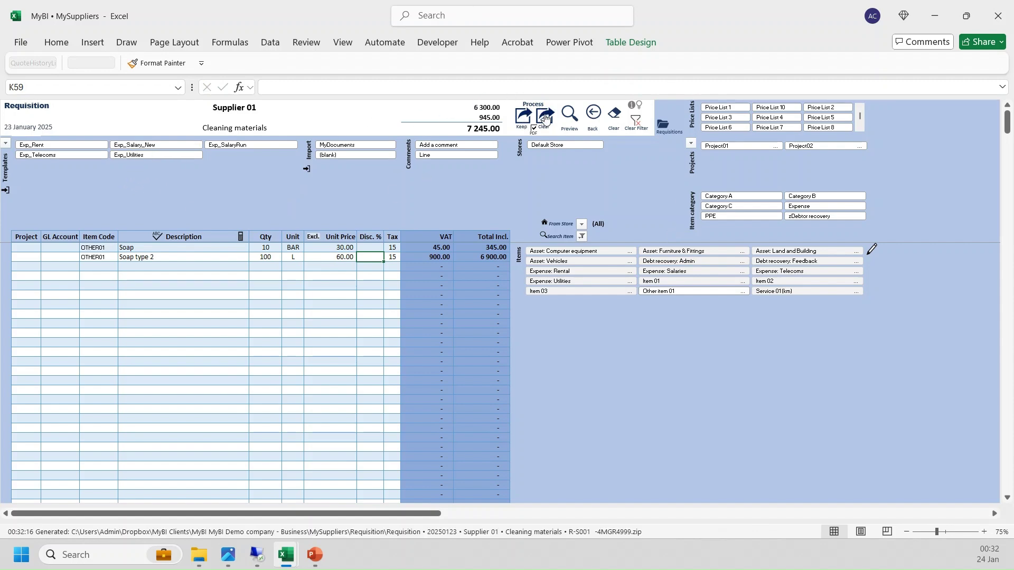
click(544, 115)
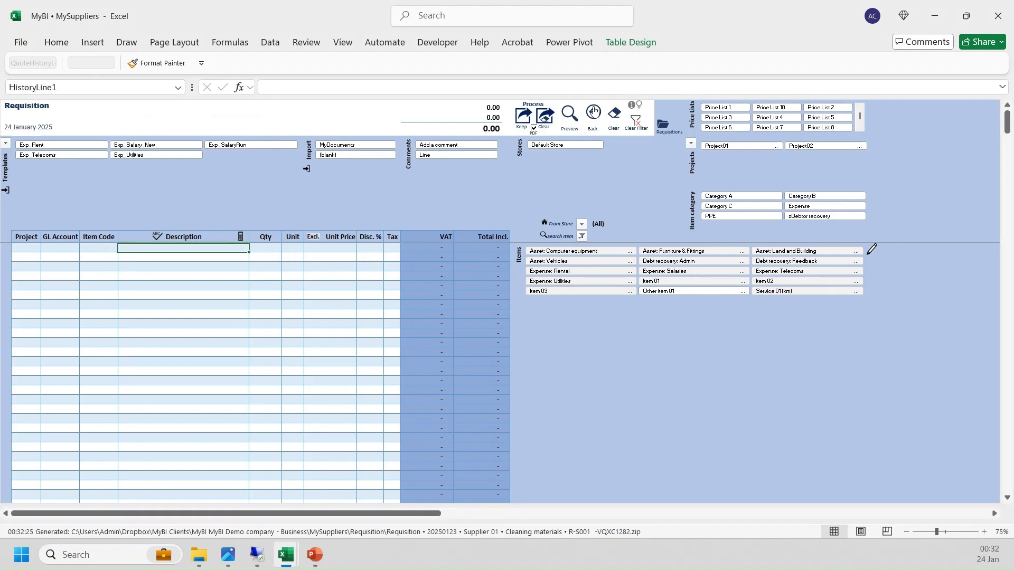
Switch to PowerPoint to view the Supplier workflow slide, and return to Excel.
click(316, 554)
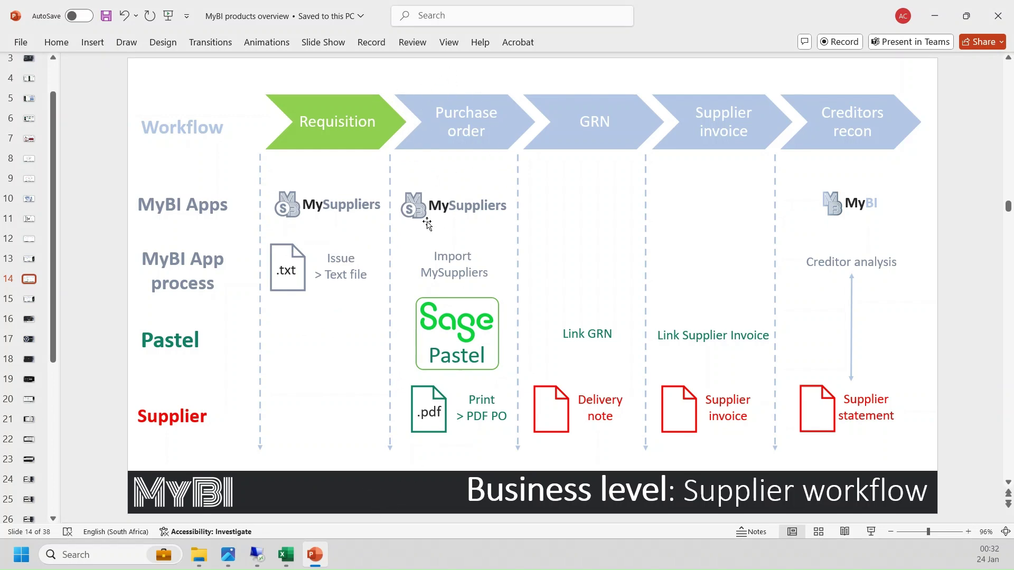
click(286, 555)
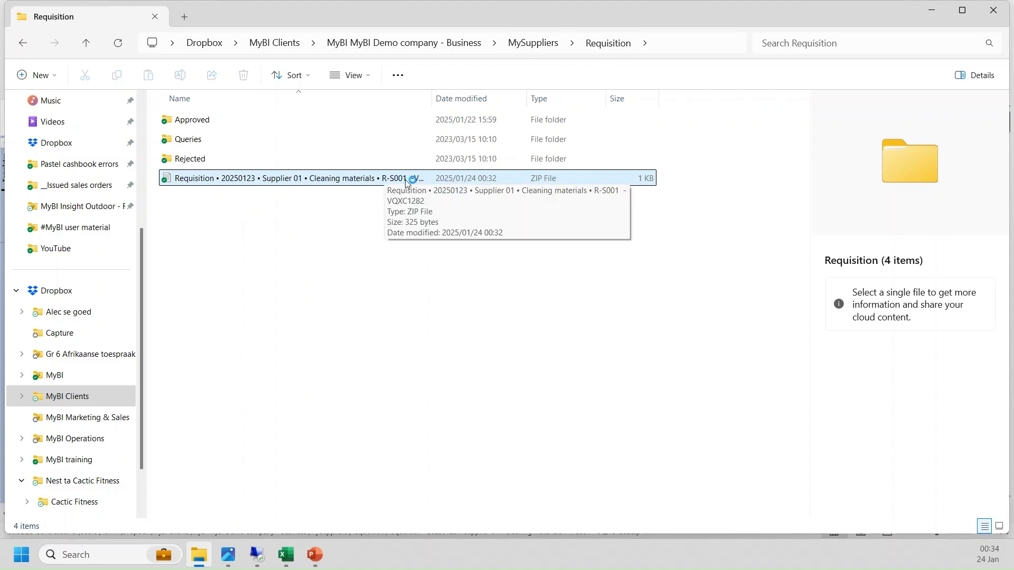
In File Explorer, open the Supplier 01 Cleaning materials requisition ZIP file with Notepad just this once.
click(334, 182)
right_click(334, 182)
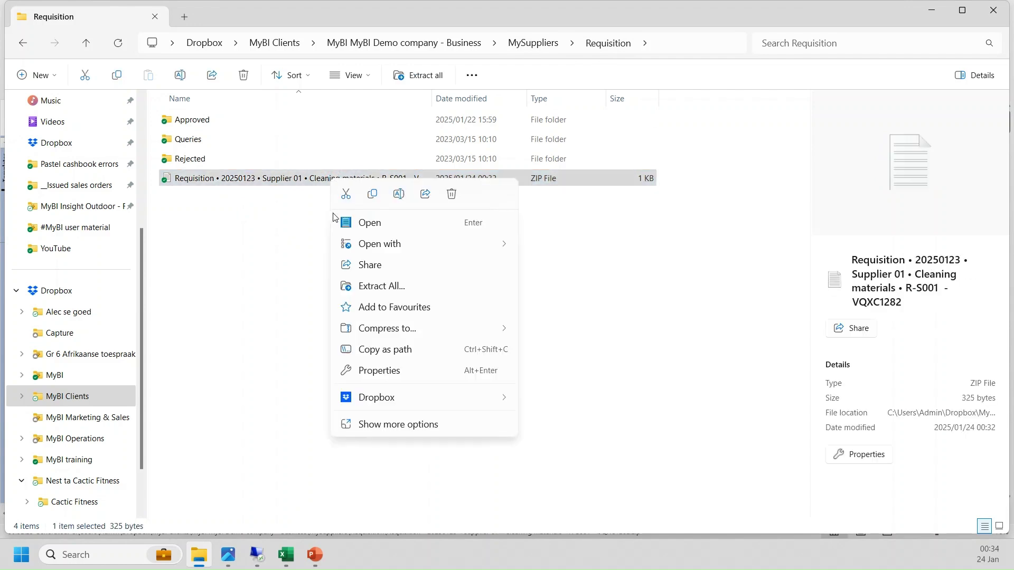
mouse_move(380, 246)
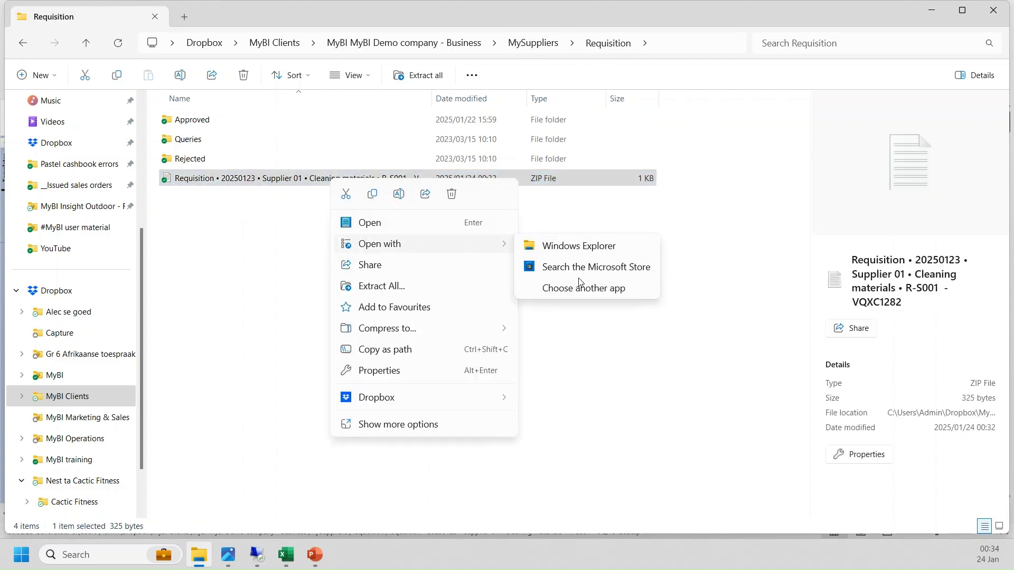
click(552, 290)
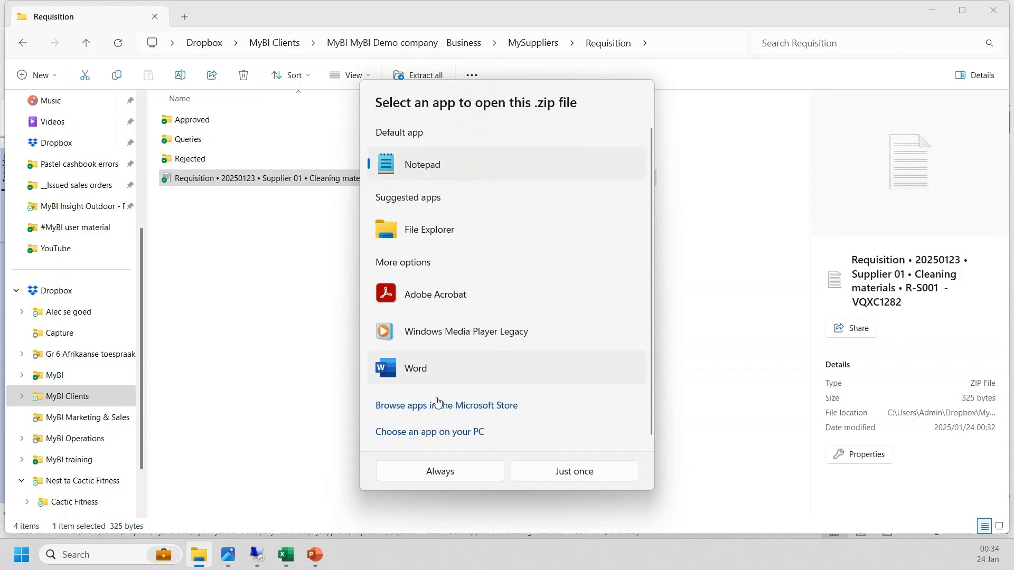
click(565, 475)
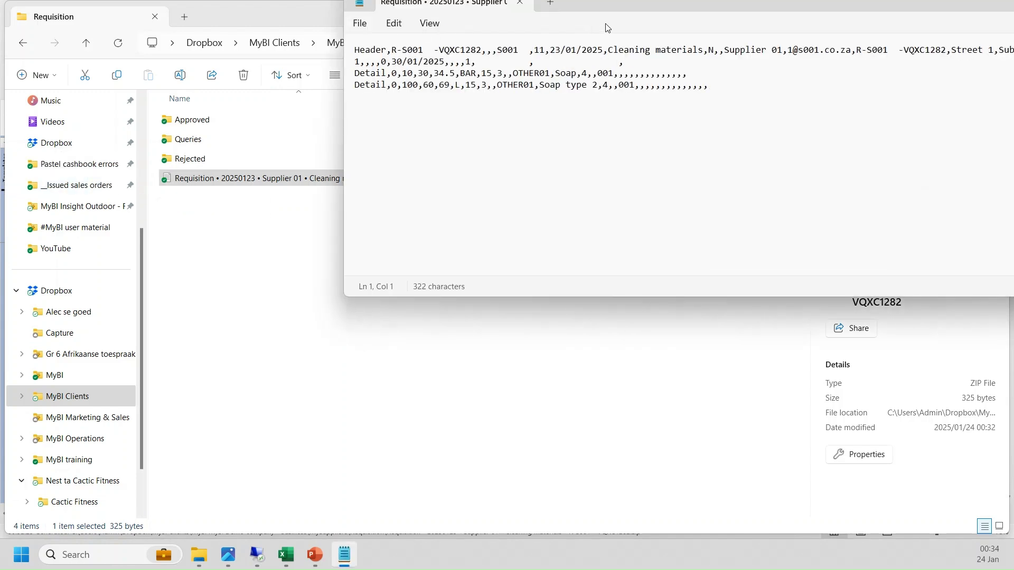
Examine the header and detail lines of the requisition text file in Notepad, and close it.
drag(620, 9, 356, 40)
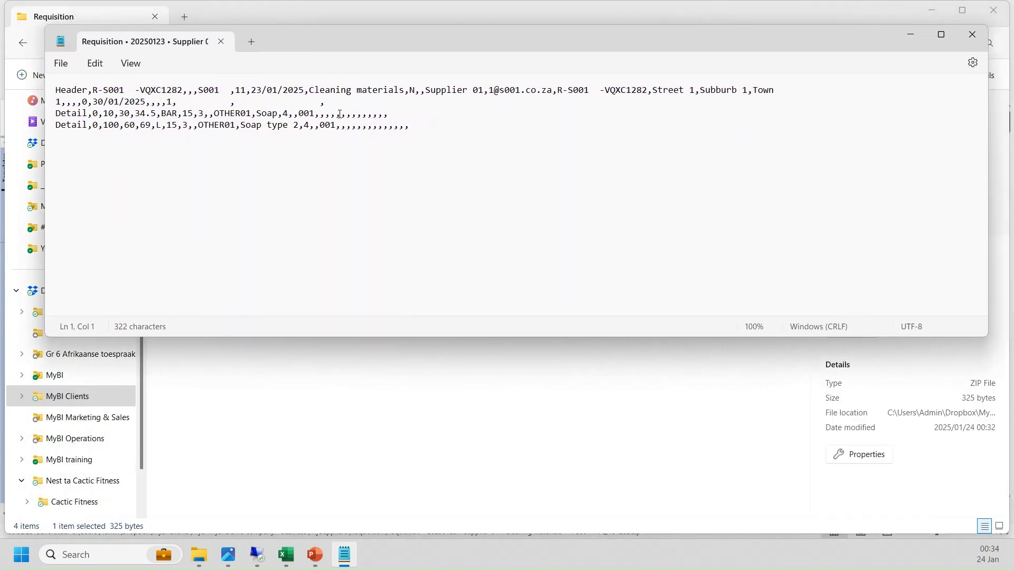
drag(422, 134, 43, 90)
click(47, 90)
click(69, 112)
drag(402, 130, 36, 81)
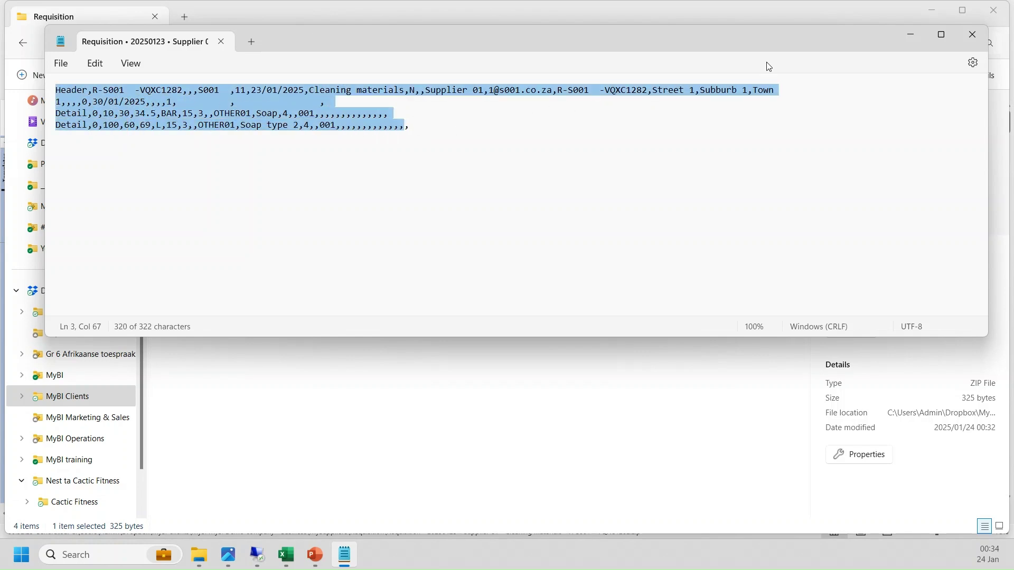
click(971, 40)
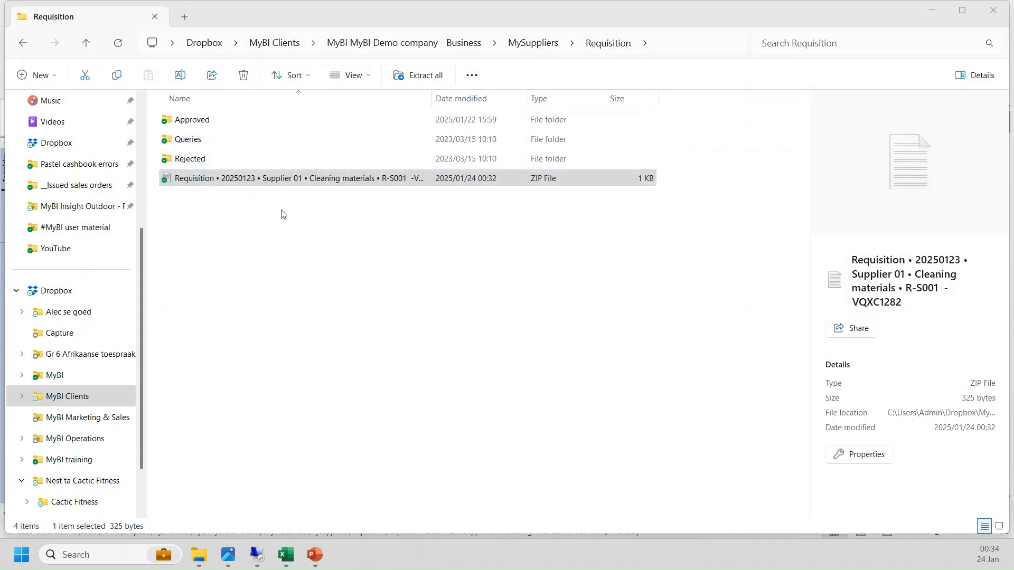
double_click(287, 183)
click(308, 184)
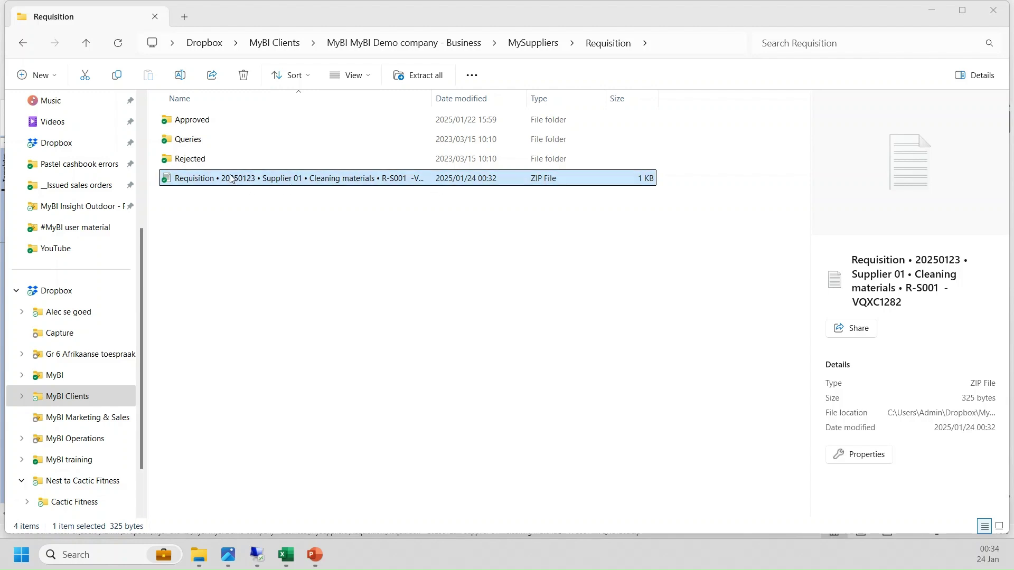
mouse_move(231, 180)
mouse_down()
mouse_move(227, 126)
mouse_move(237, 179)
mouse_up()
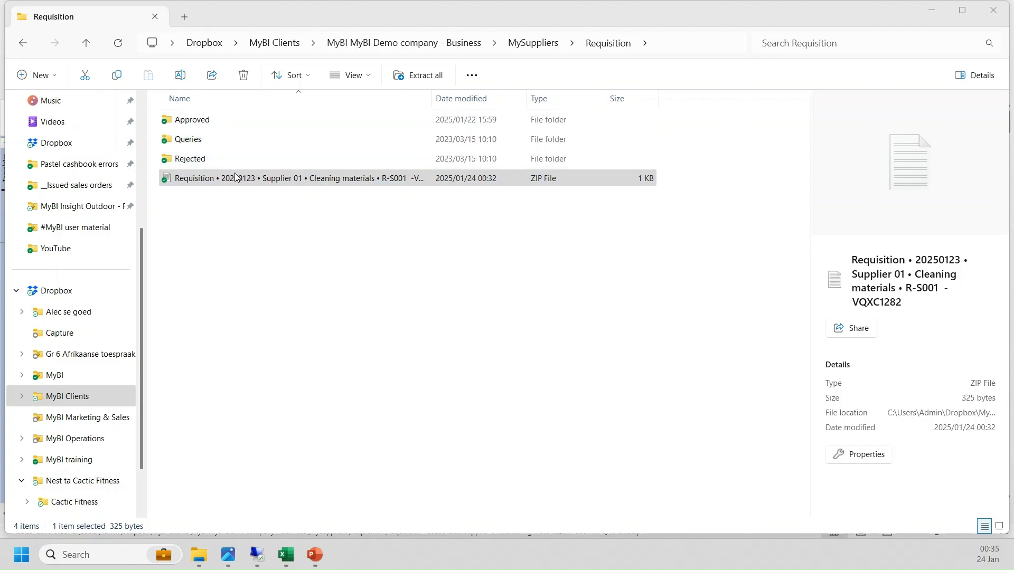
Switch to the MyBI MySuppliers workbook in Excel, return to the document header, and set the Document Type to Purchase Order.
mouse_move(287, 561)
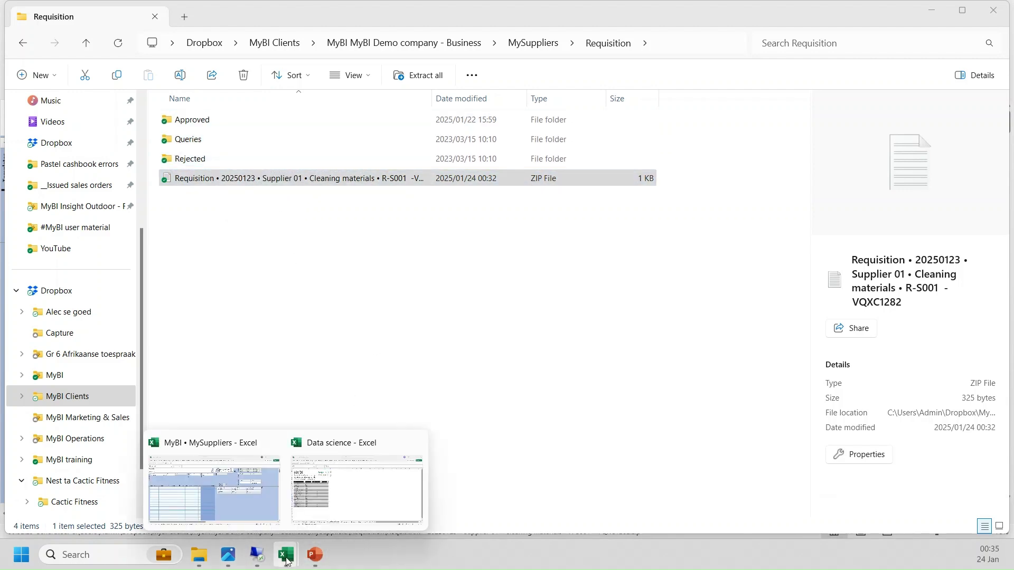
click(213, 477)
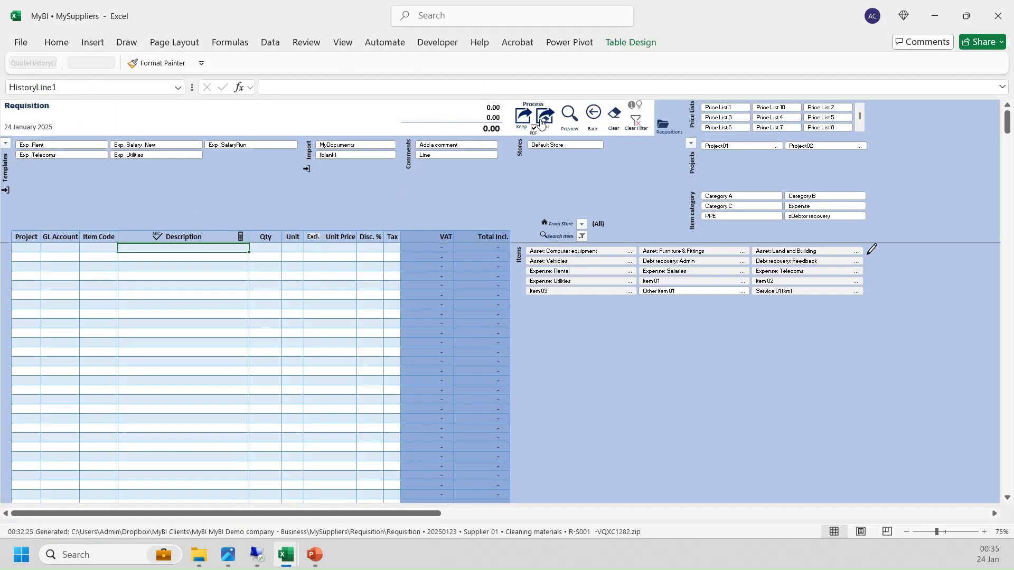
click(592, 119)
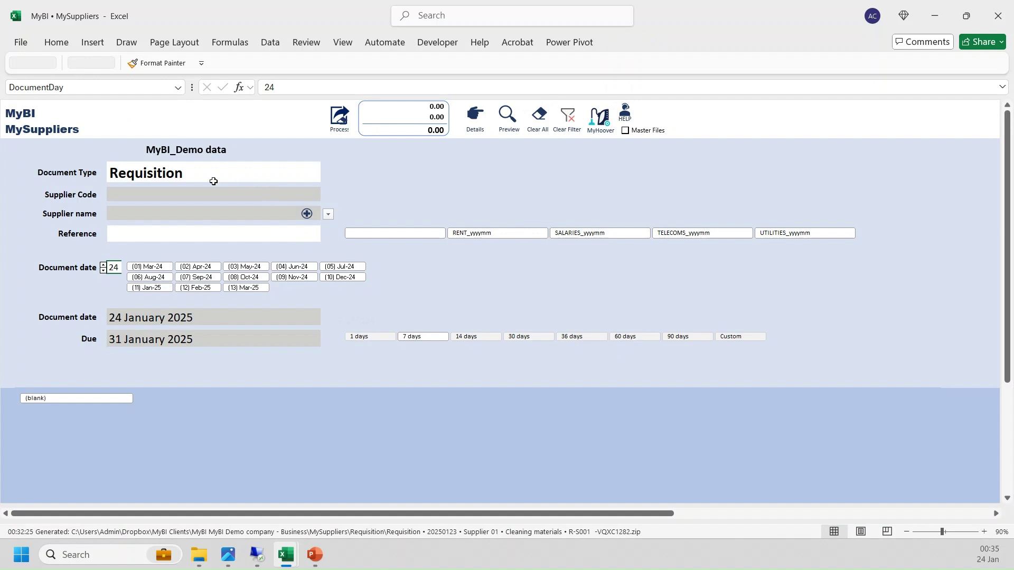
click(165, 171)
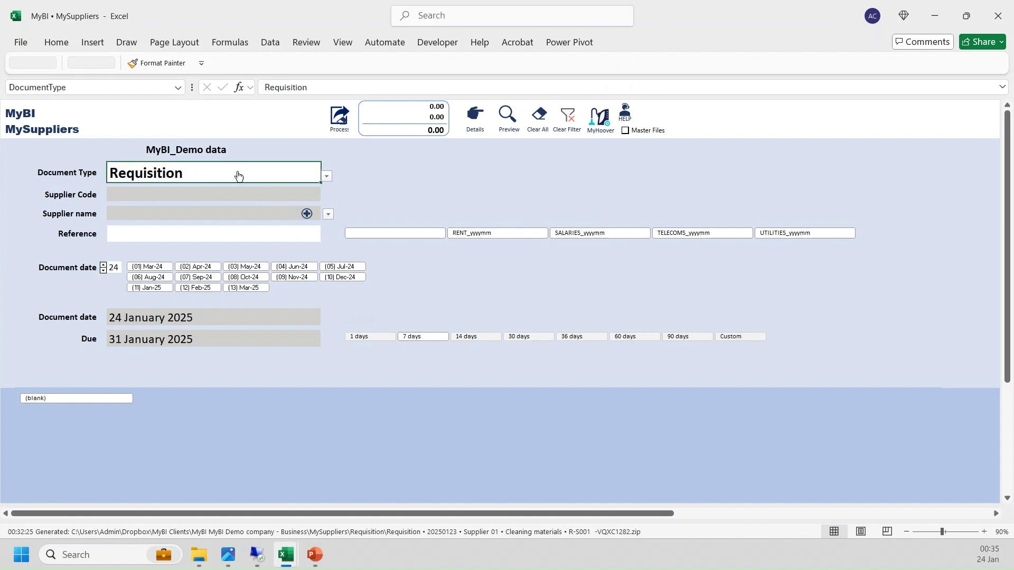
key(Delete)
key(alt+Down)
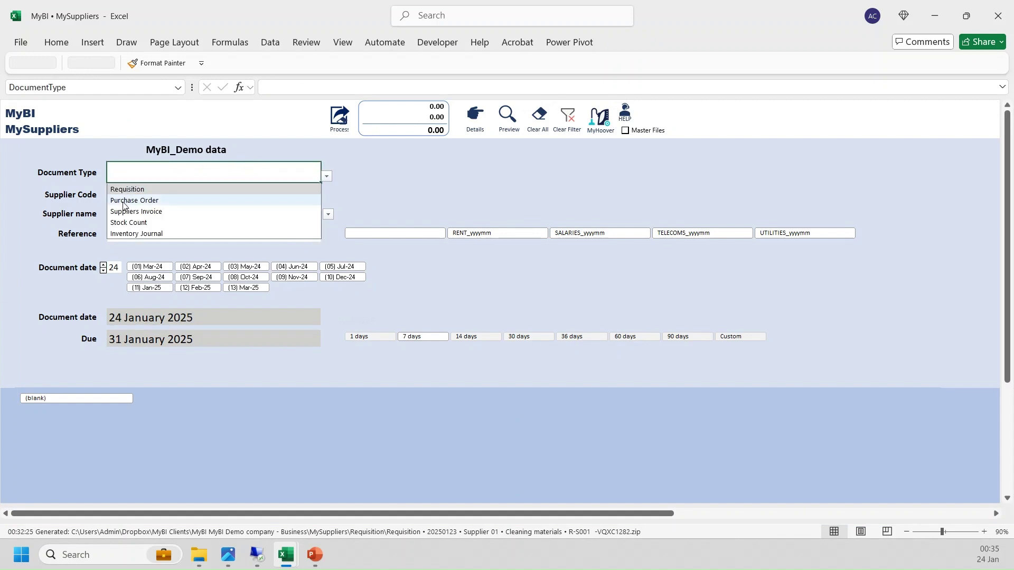
click(124, 200)
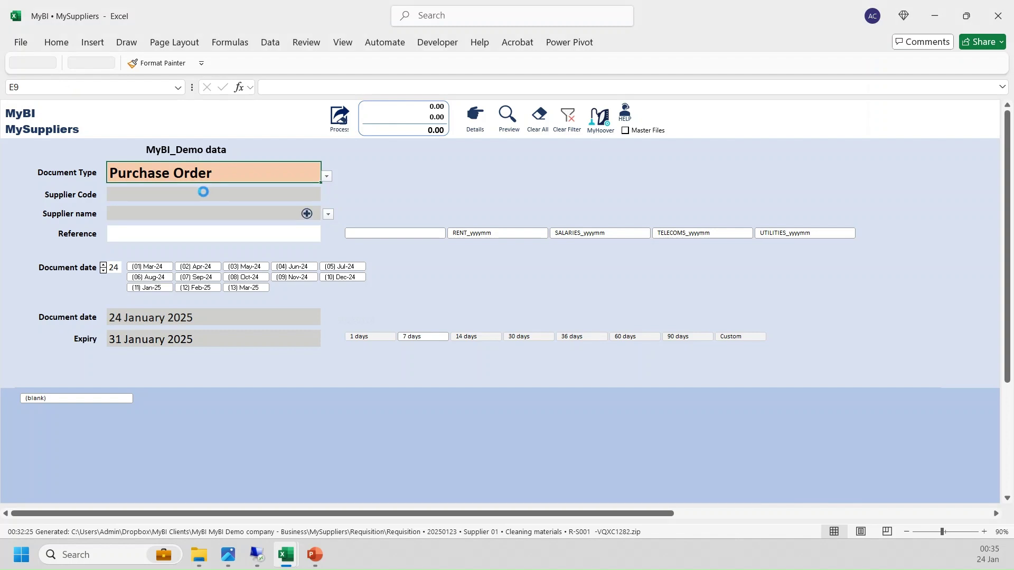
Check the requisition file in File Explorer, return to Excel, and select Supplier 01 as the purchase order's supplier.
click(328, 214)
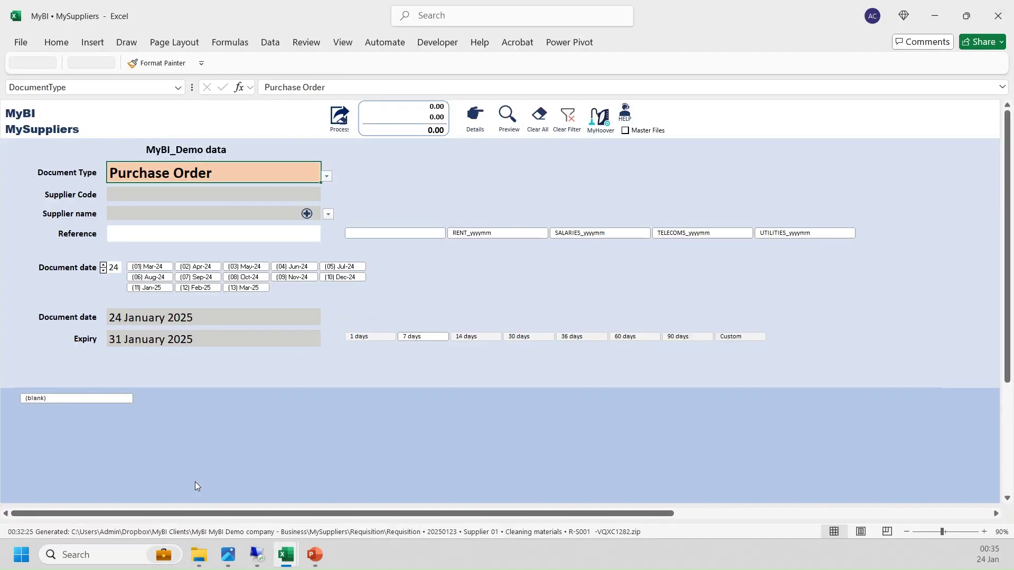
click(191, 515)
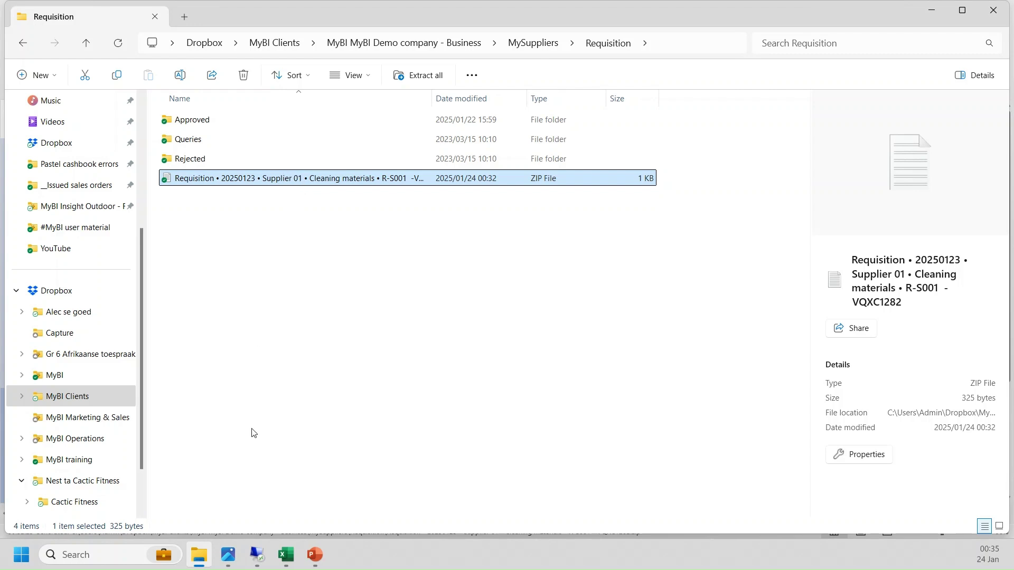
mouse_move(285, 552)
click(236, 483)
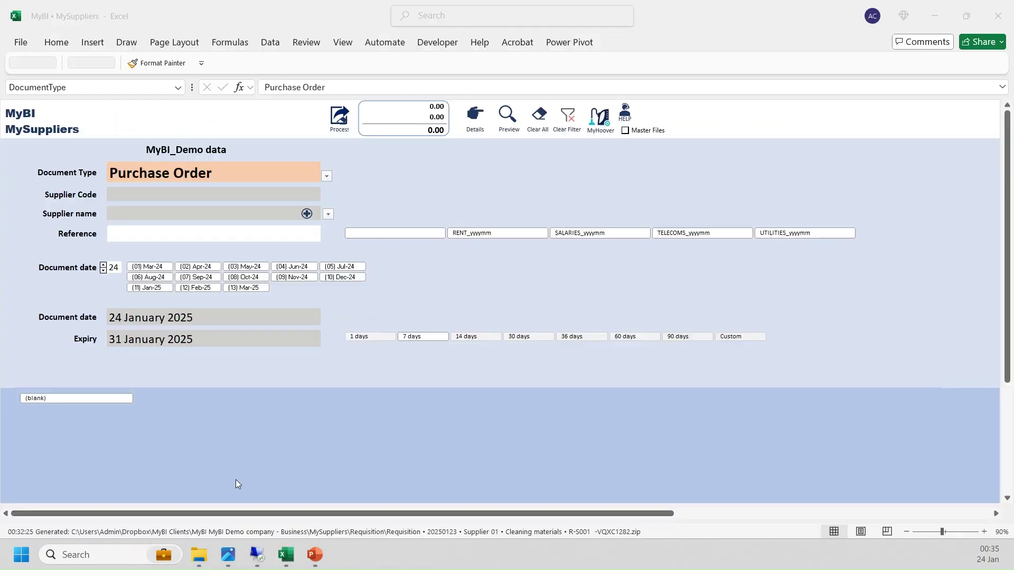
click(328, 214)
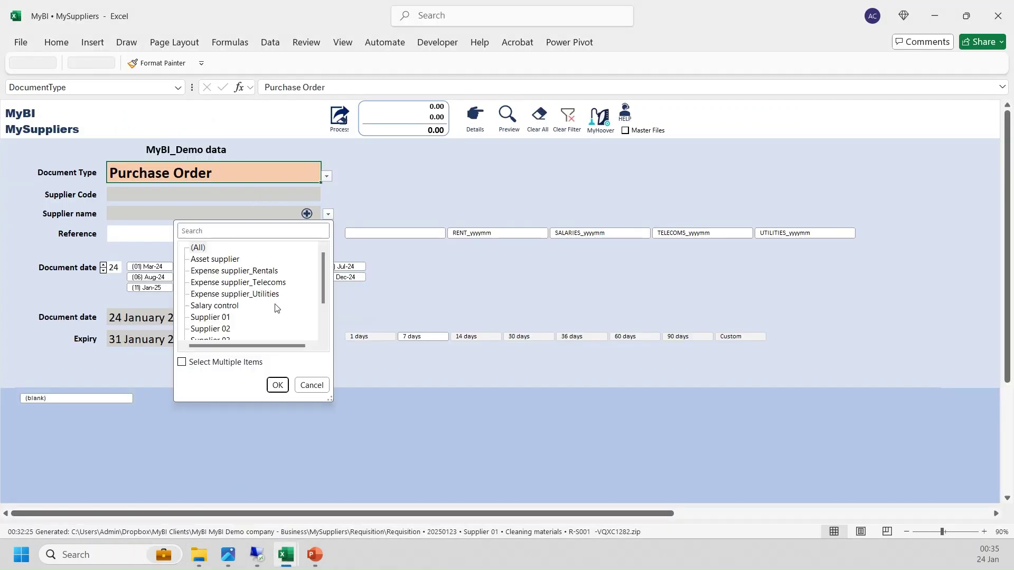
click(238, 317)
click(277, 385)
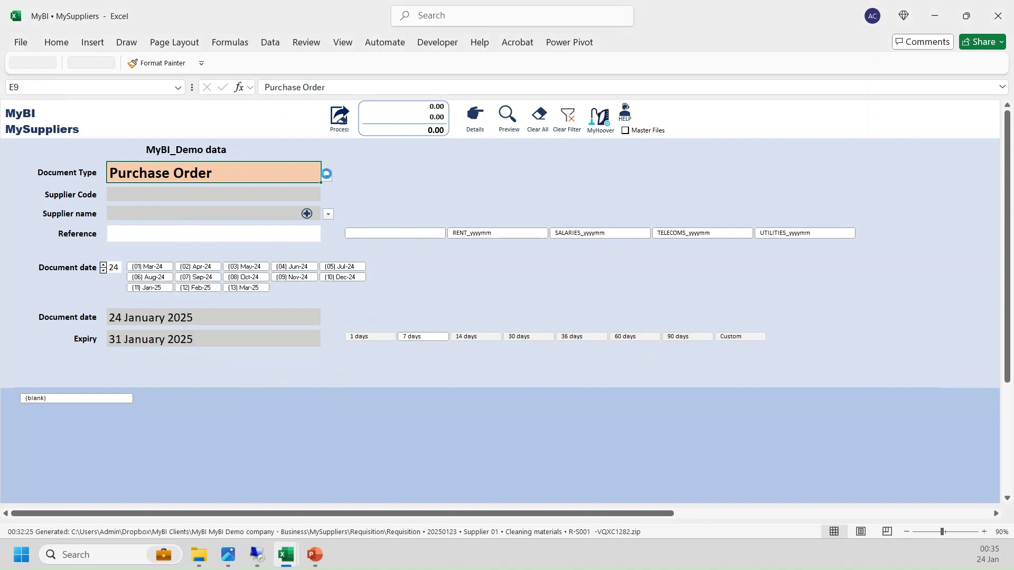
Check the requisition file name in File Explorer, and enter "Cleaning materials" as the purchase order's Reference in Excel.
click(268, 233)
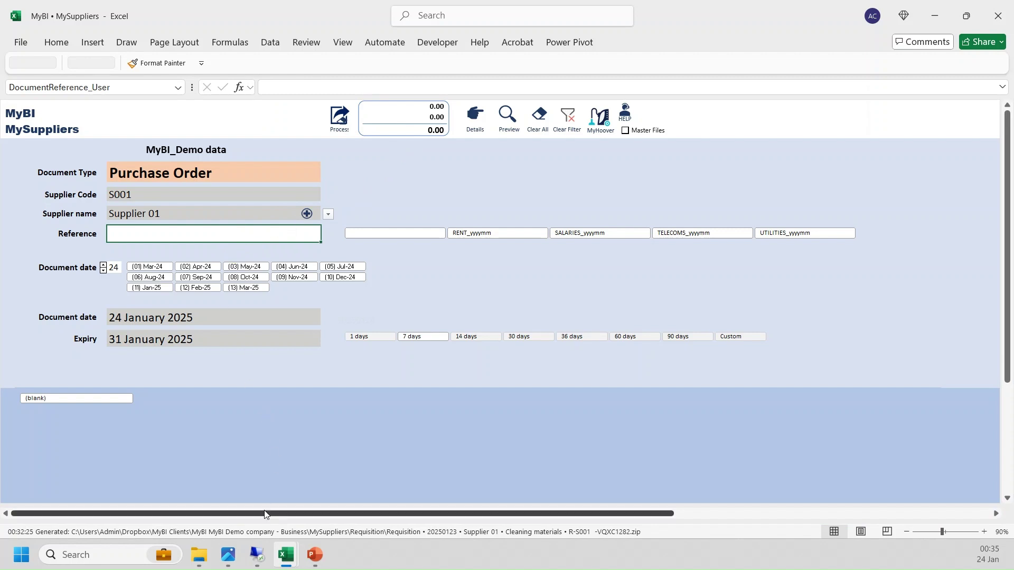
click(198, 555)
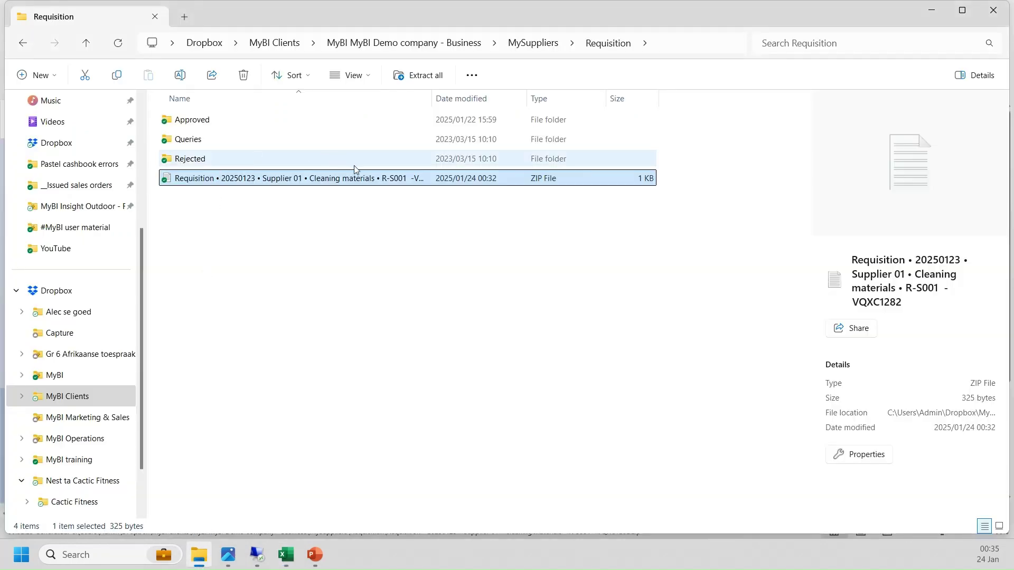
click(285, 554)
click(234, 514)
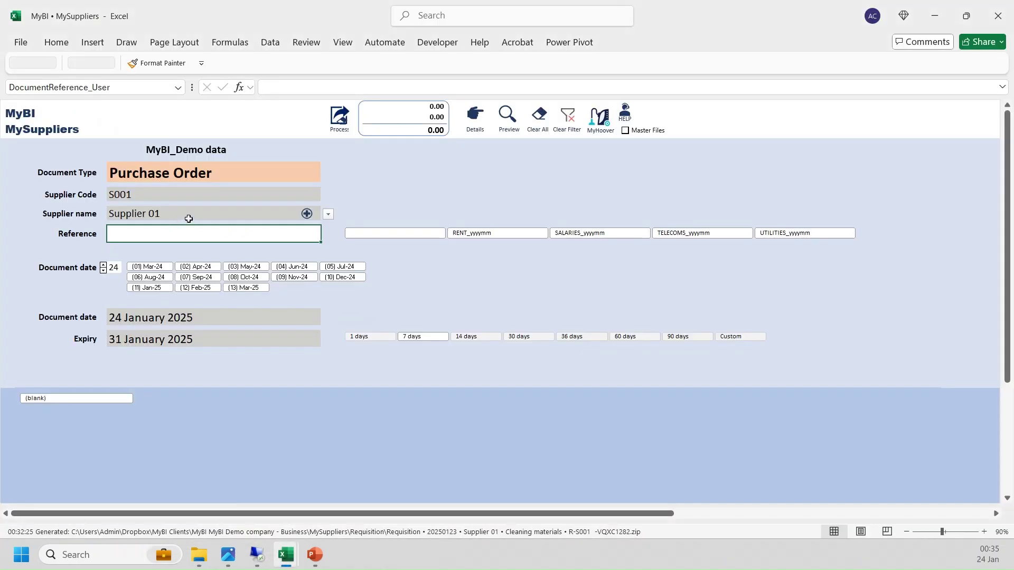
text(Clean)
key(BackSpace)
key(BackSpace)
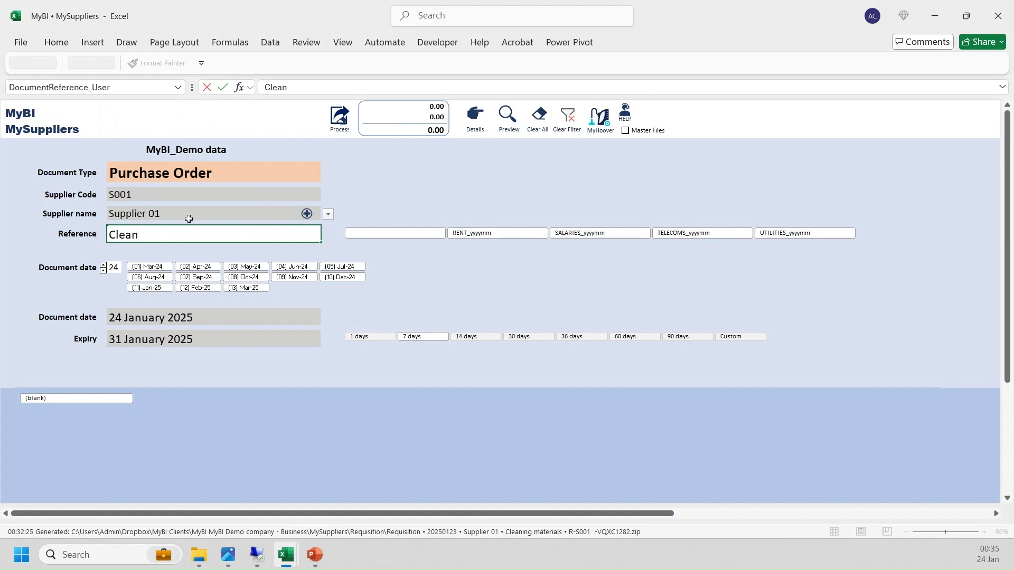
text(ining)
key(BackSpace)
key(BackSpace)
text(aterials)
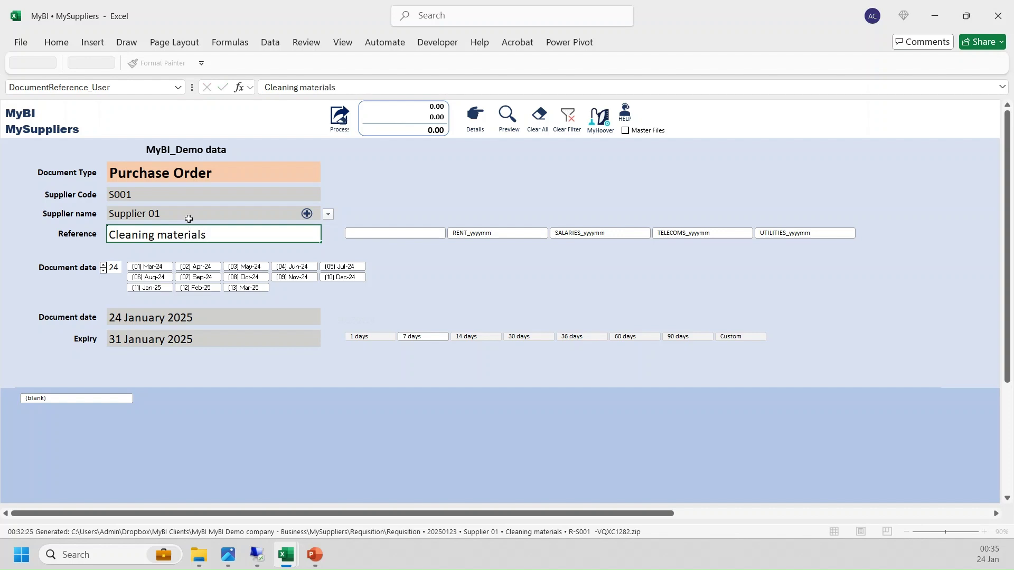
key(Return)
Open the purchase order's details and import the Supplier 01 Cleaning materials requisition file from the Requisition folder.
click(475, 115)
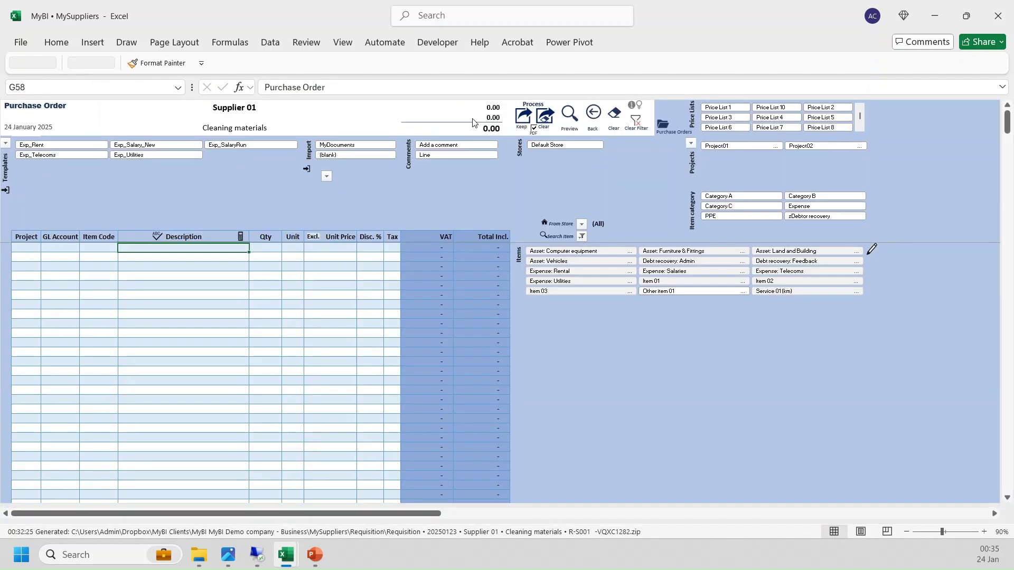
click(335, 145)
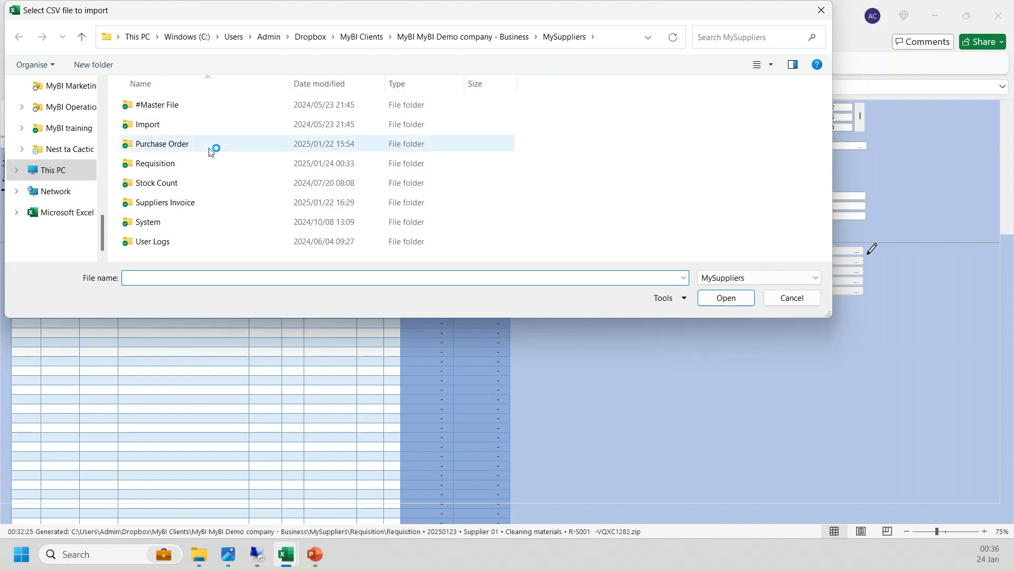
double_click(184, 163)
click(196, 167)
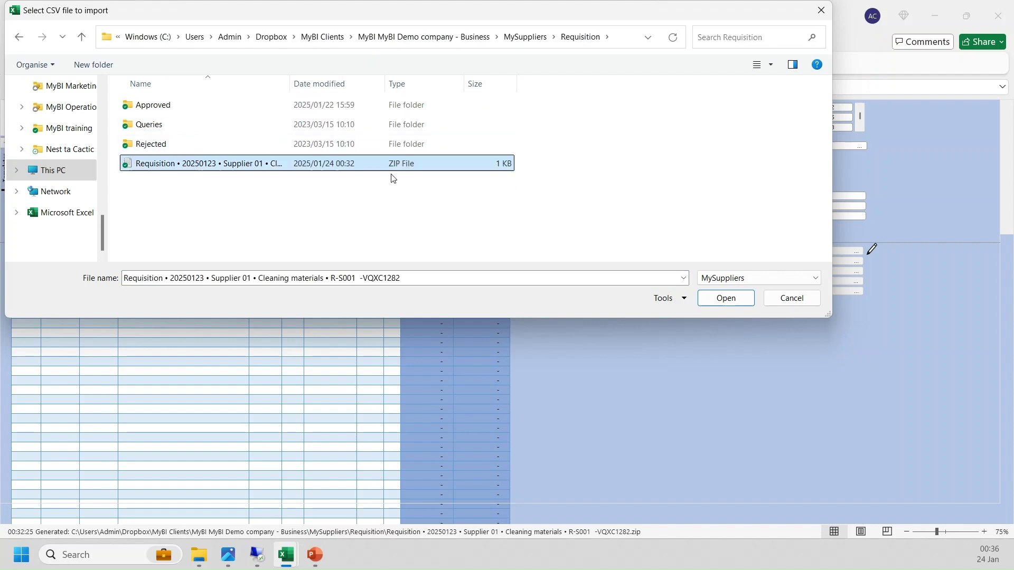
click(738, 305)
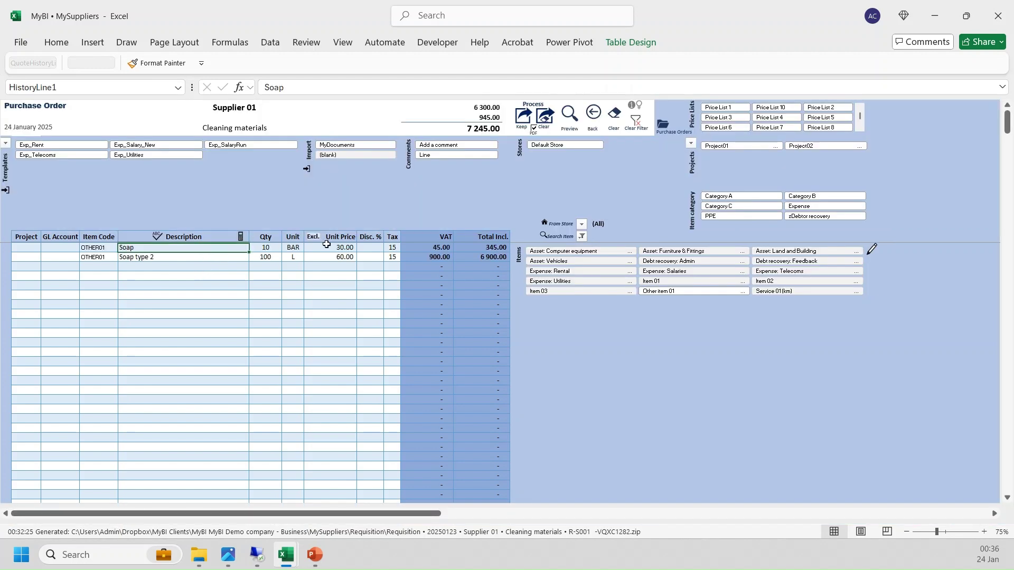
Set the Soap type 2 line to quantity 90 and unit price 58, and set the Soap line's unit price to 35.
click(268, 258)
text(90)
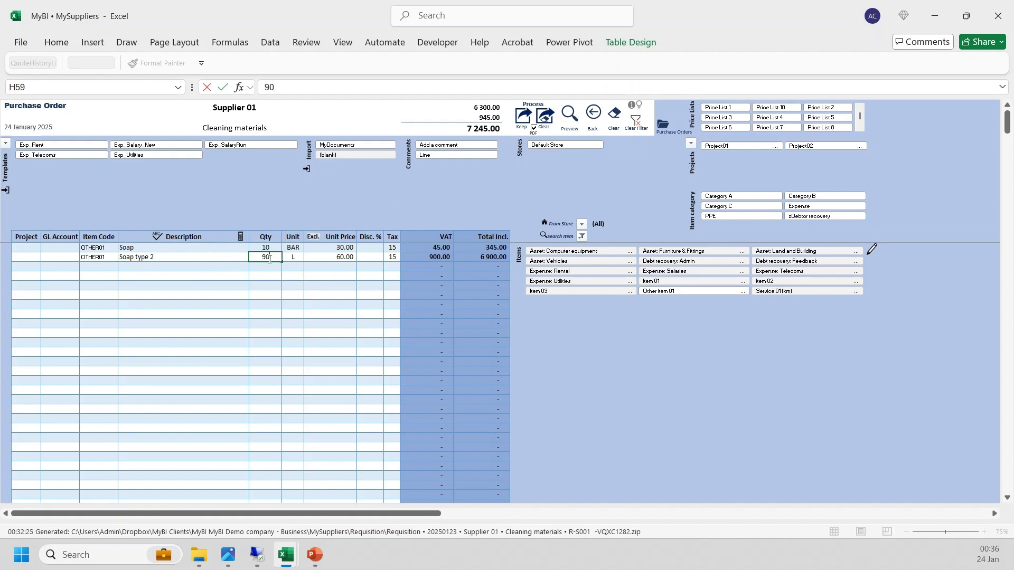
key(Tab)
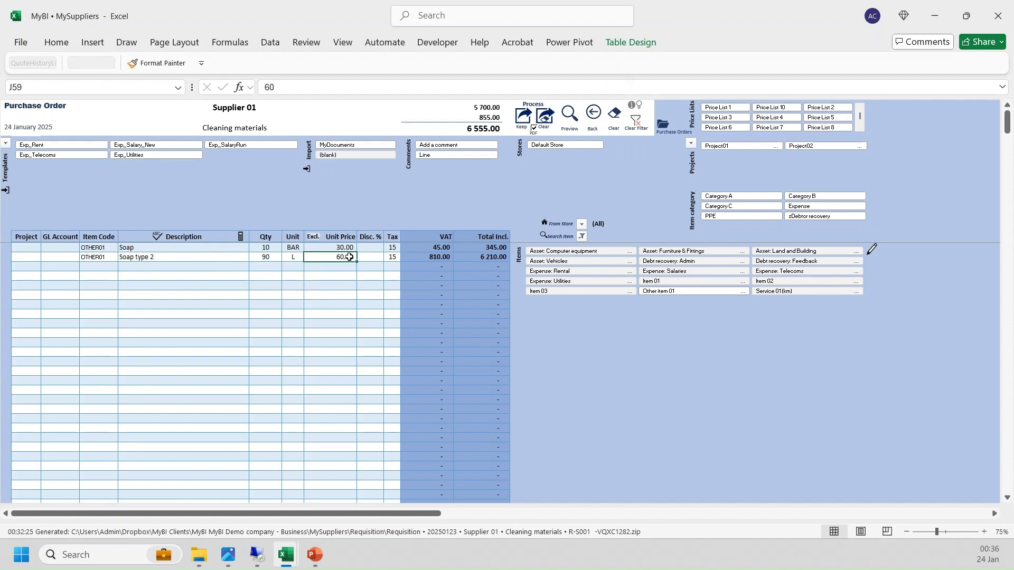
text(58)
key(Return)
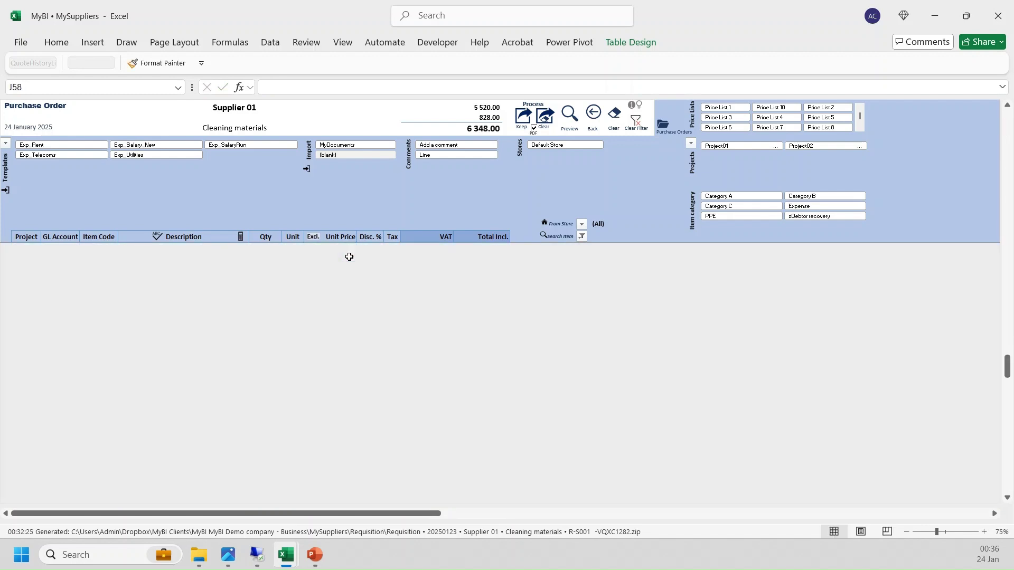
text(35)
key(Return)
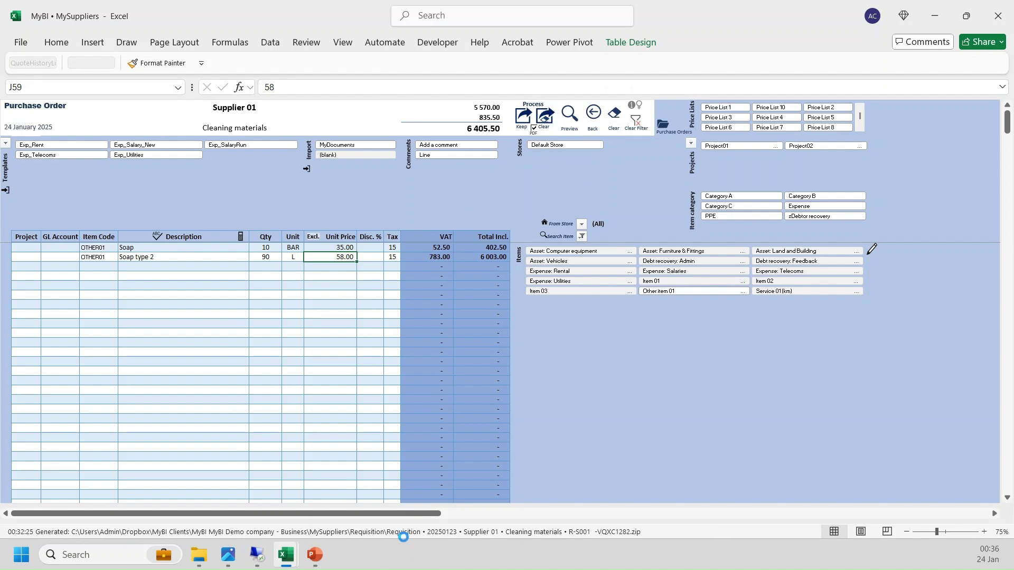
Open the Purchase Orders folder from the order form and widen the Name column to show the full file names.
mouse_move(314, 554)
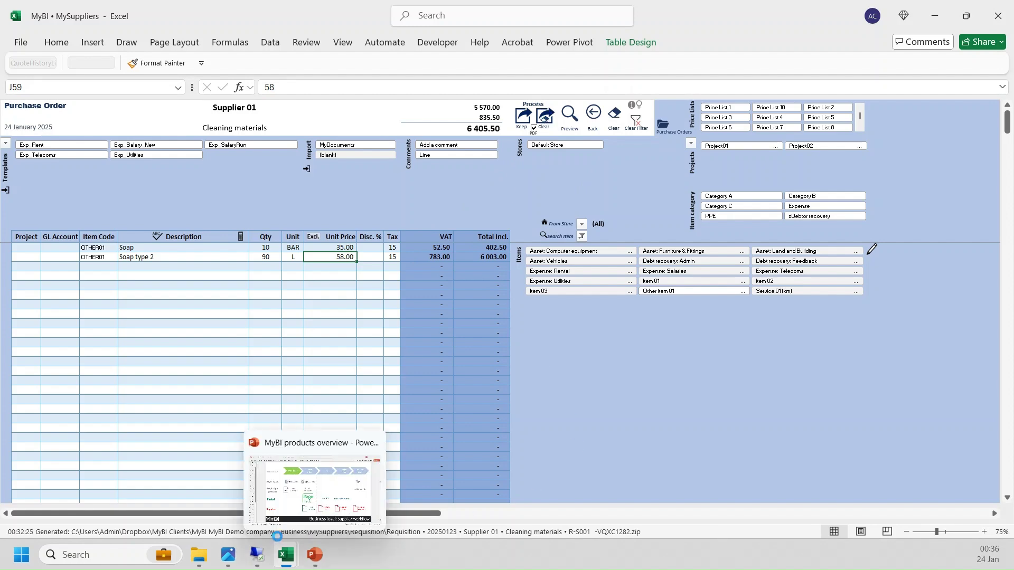
click(664, 127)
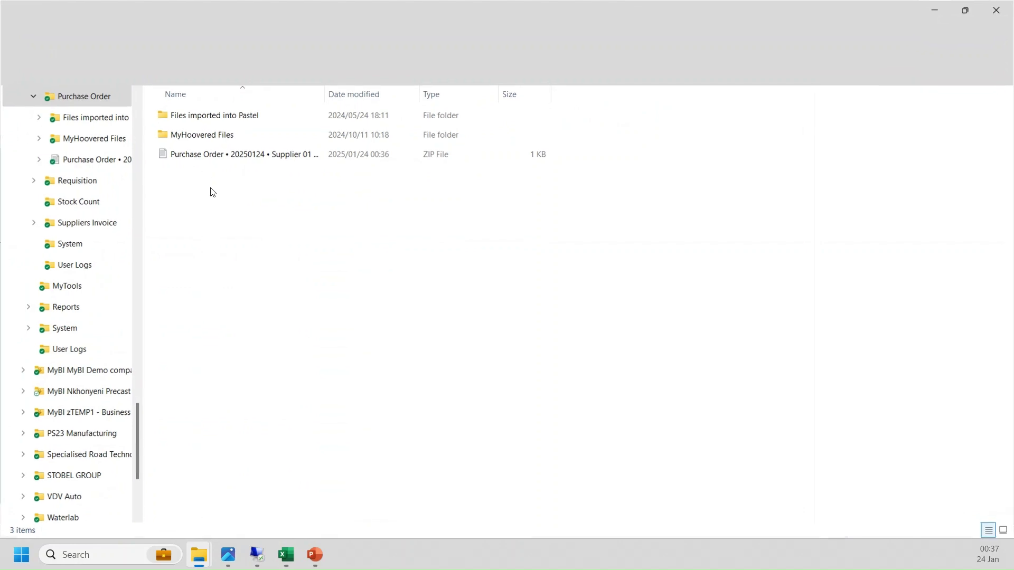
double_click(323, 93)
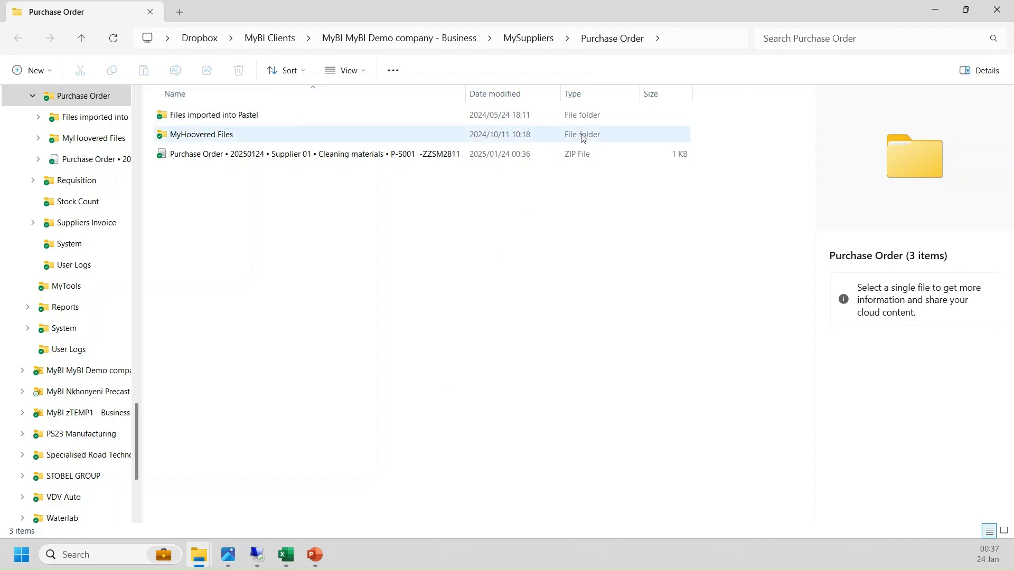
Go to the MySuppliers Requisition folder and move the Supplier 01 Cleaning materials requisition file into the Approved folder.
click(523, 48)
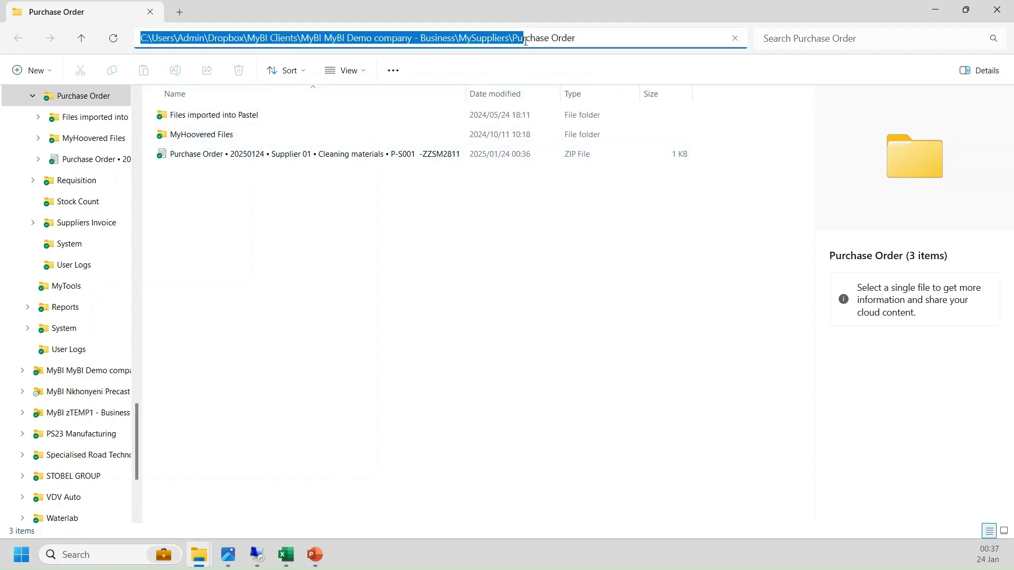
key(Escape)
click(516, 45)
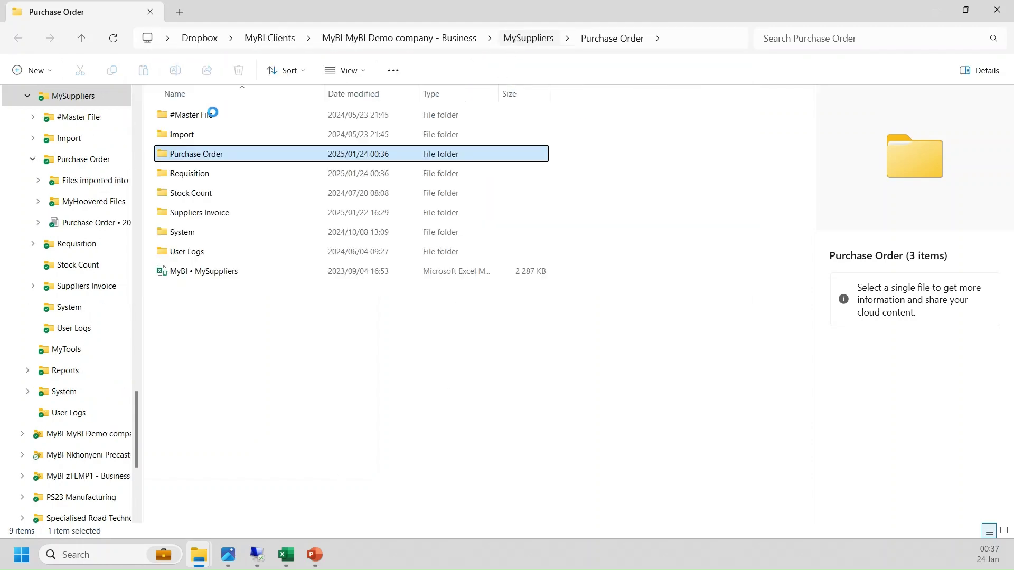
double_click(201, 177)
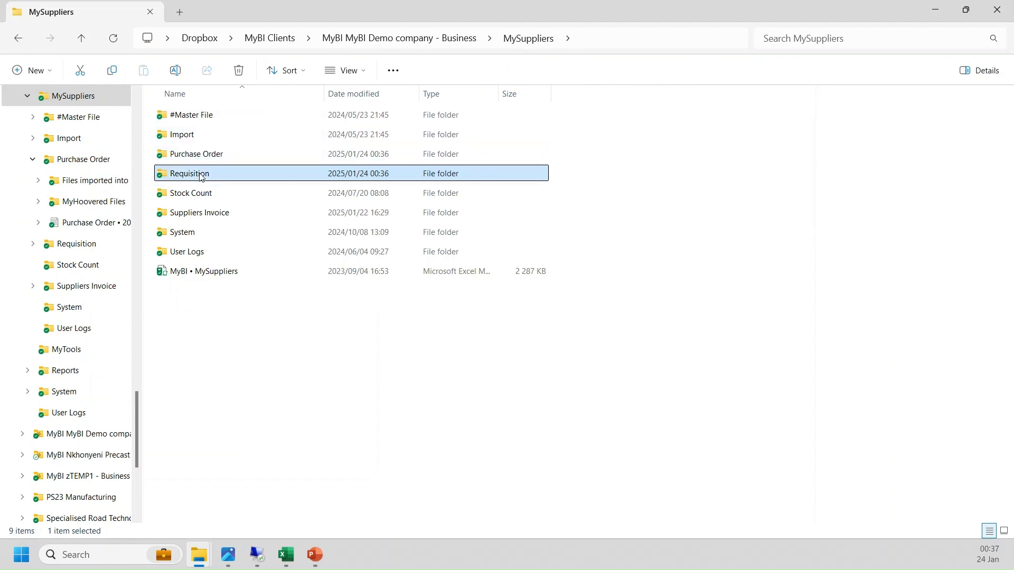
click(246, 179)
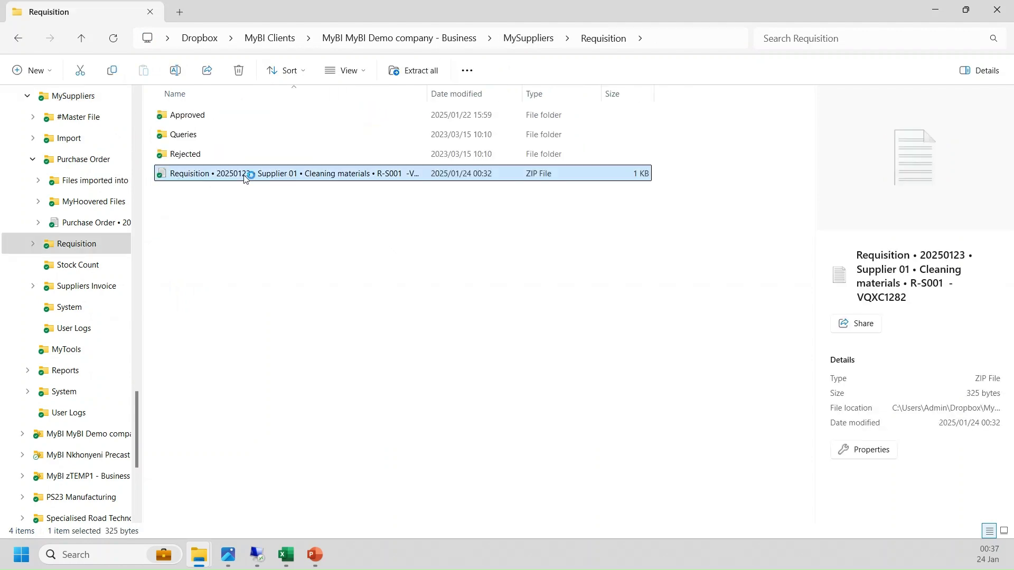
drag(244, 178, 247, 122)
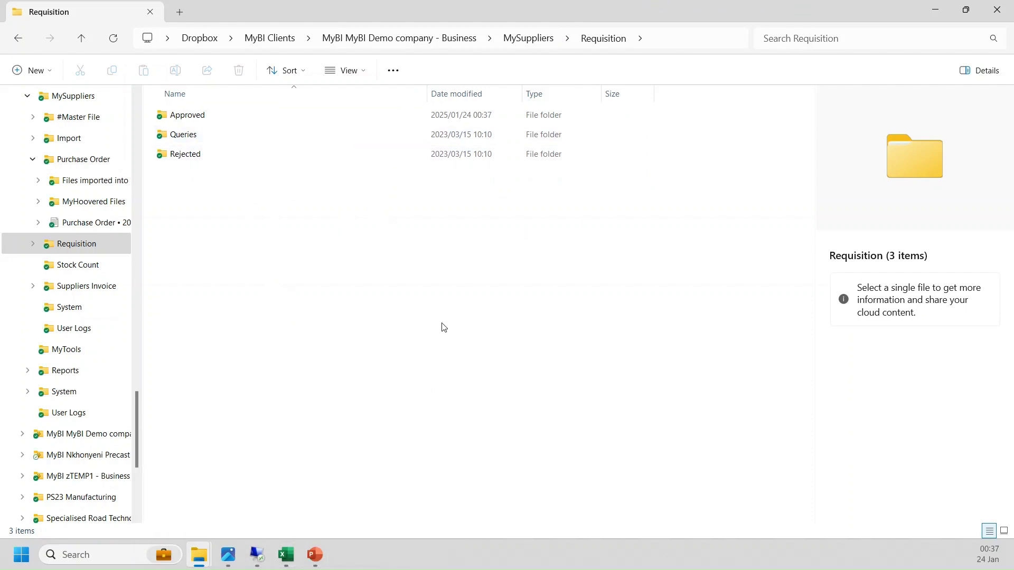
Switch to the Pastel remote session and open the import of purchase order documents from supplier processing.
click(257, 554)
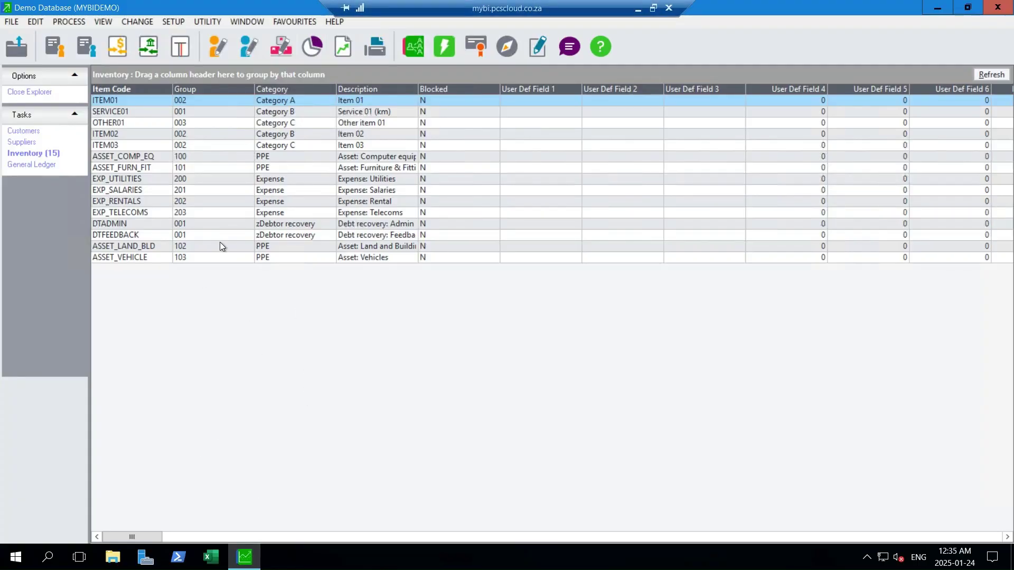
click(90, 53)
click(109, 70)
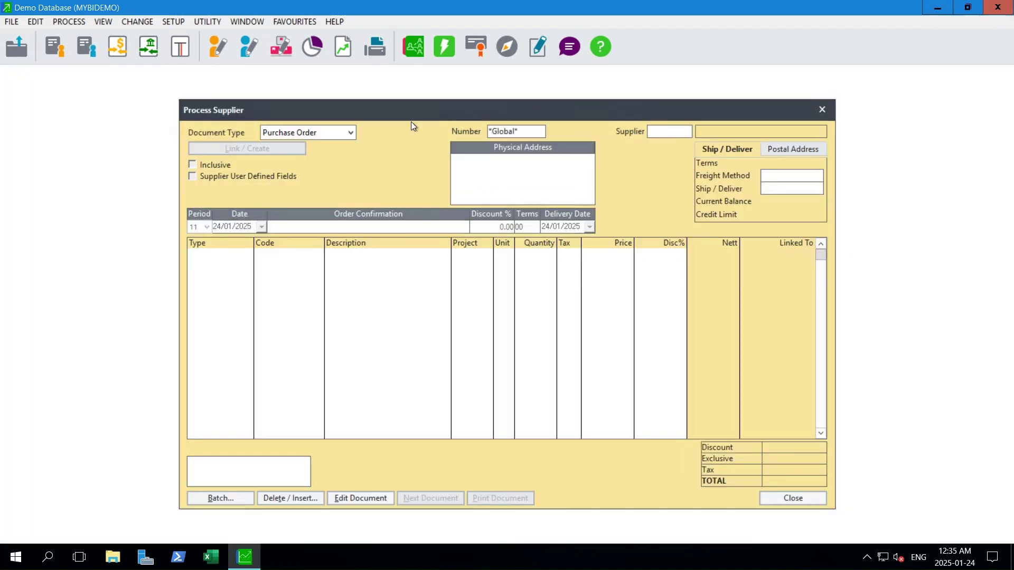
click(206, 497)
click(235, 470)
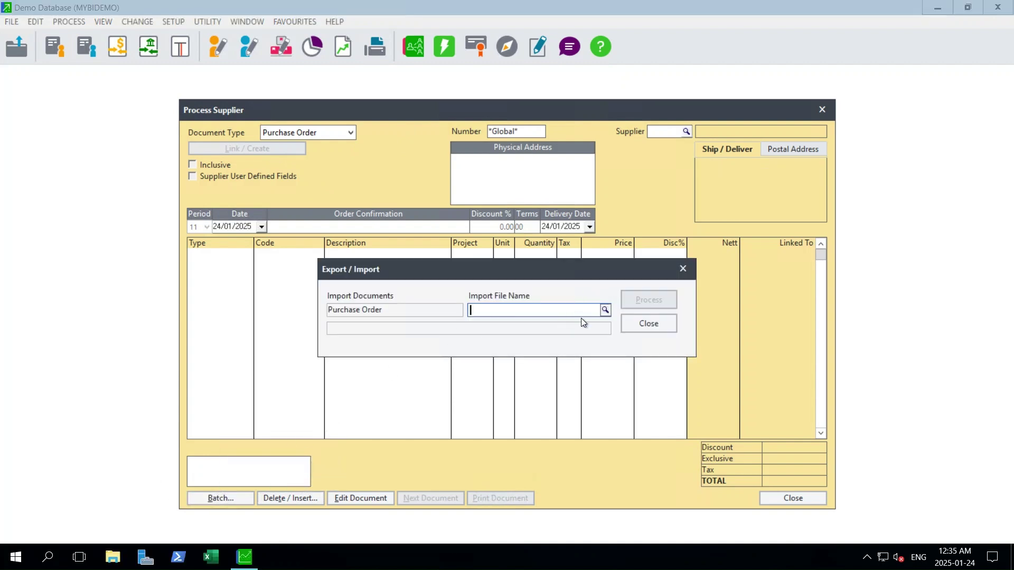
Import the 20250124 Supplier 01 Cleaning materials purchase order file from MySuppliers > Purchase Order on the MyBI Demo company (W:) drive.
click(605, 311)
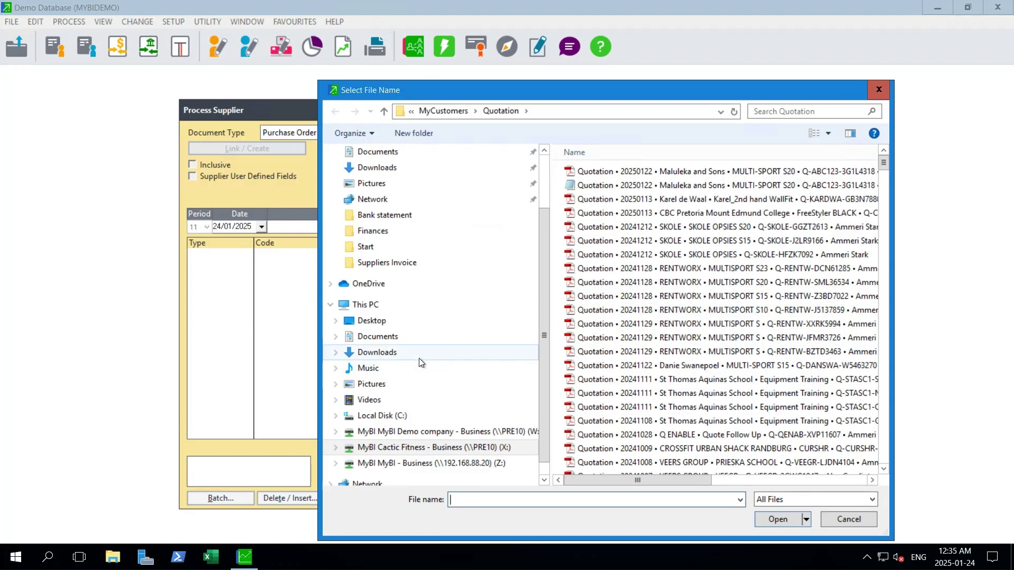
click(440, 433)
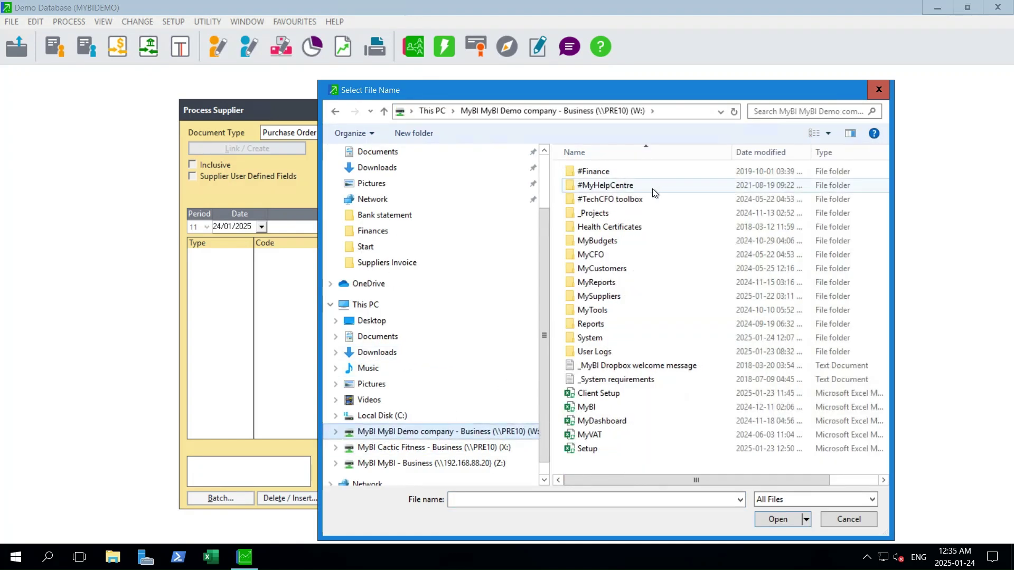
double_click(602, 296)
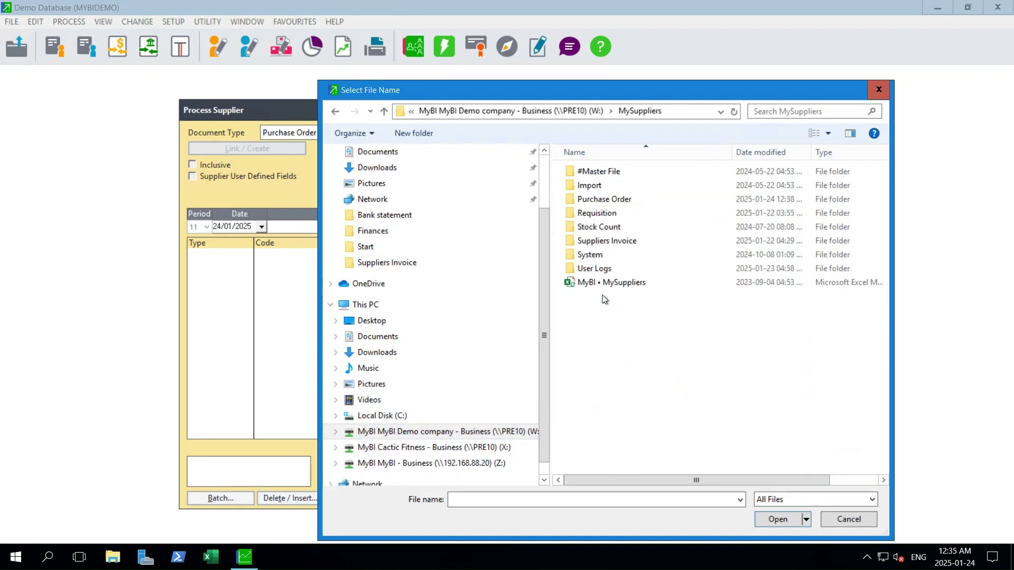
double_click(614, 199)
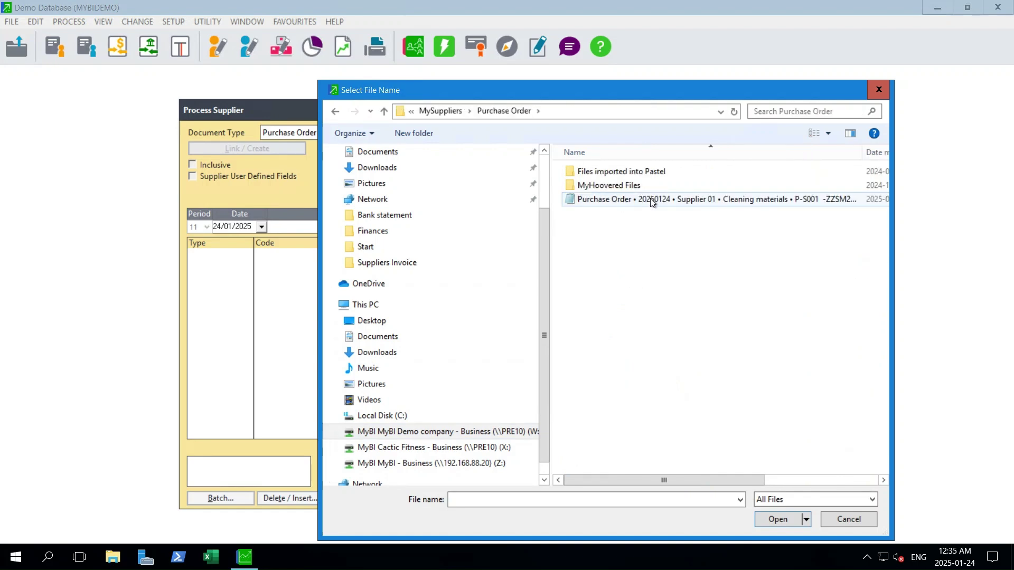
click(684, 205)
click(781, 519)
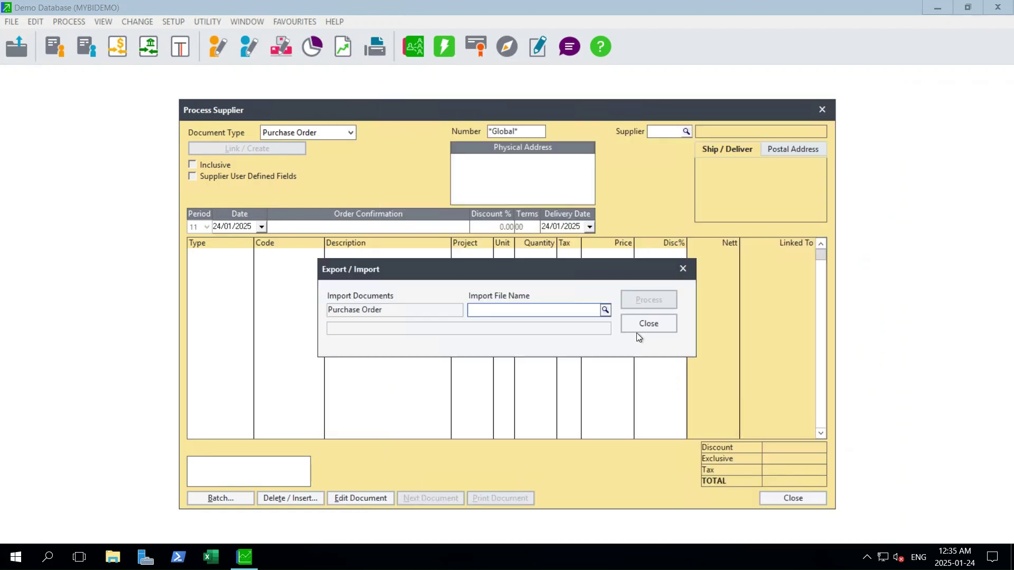
click(645, 300)
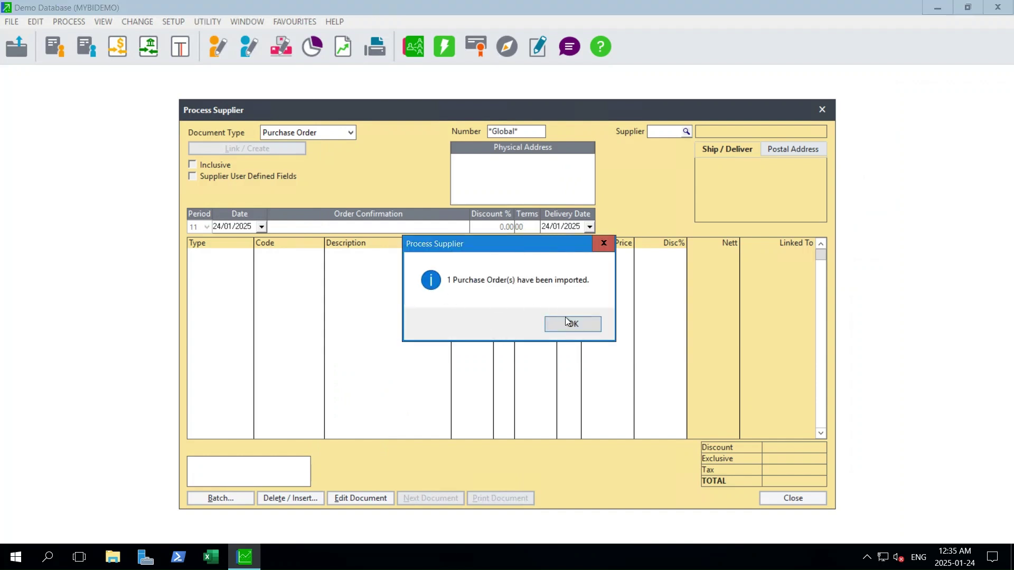
click(567, 321)
Open the imported Supplier 01 Cleaning materials purchase order, and switch to the supplier workflow slide in PowerPoint.
click(539, 131)
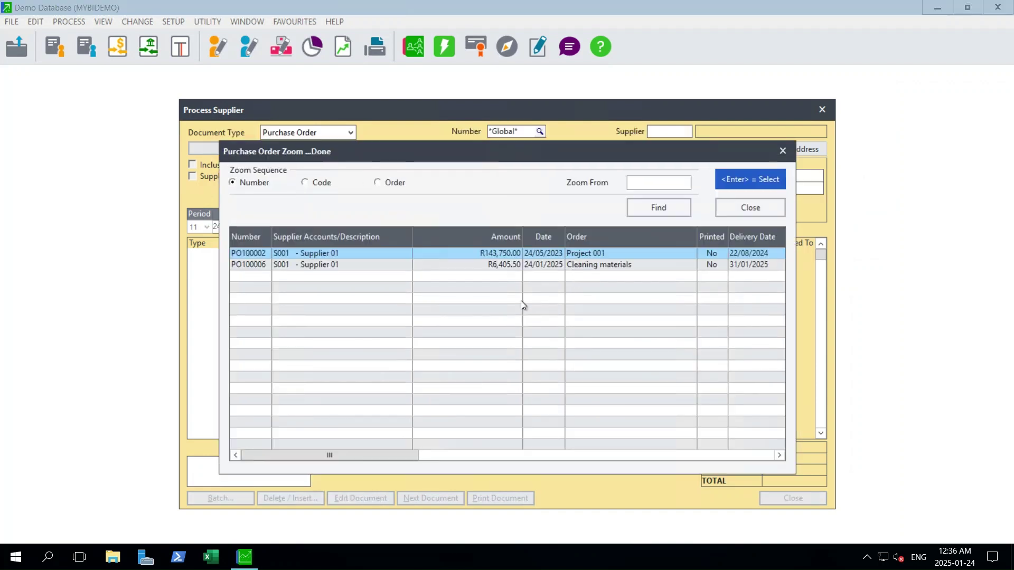
double_click(648, 264)
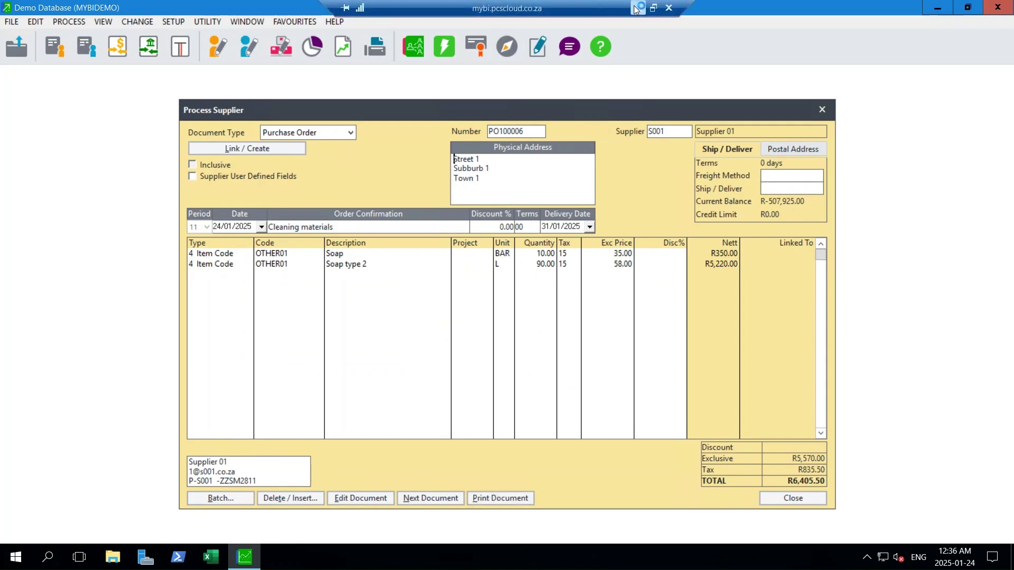
click(635, 8)
click(320, 559)
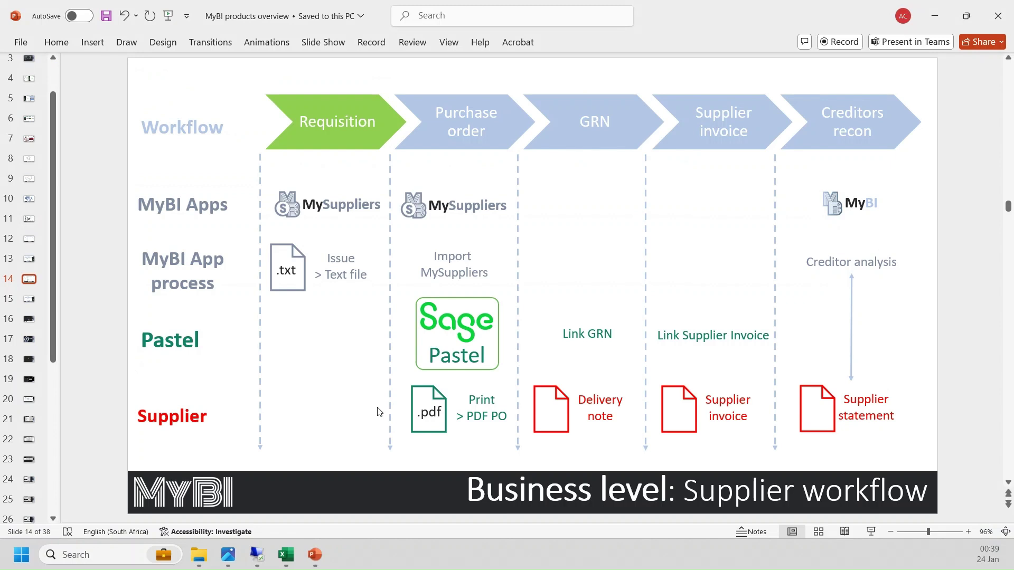